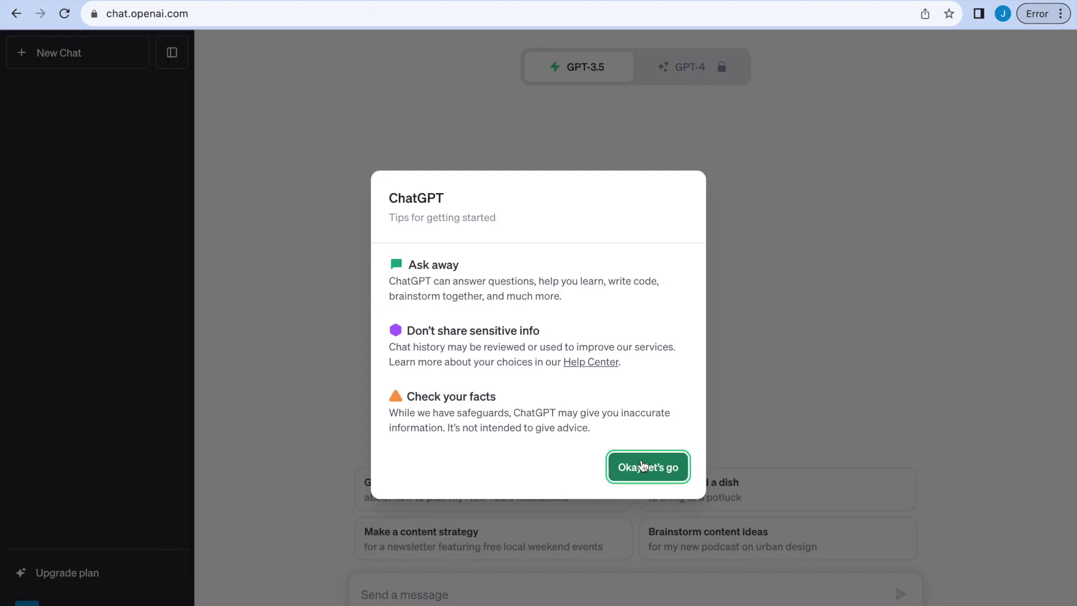
Dismiss the getting-started tips and ask "what is chatGPT"
click(642, 465)
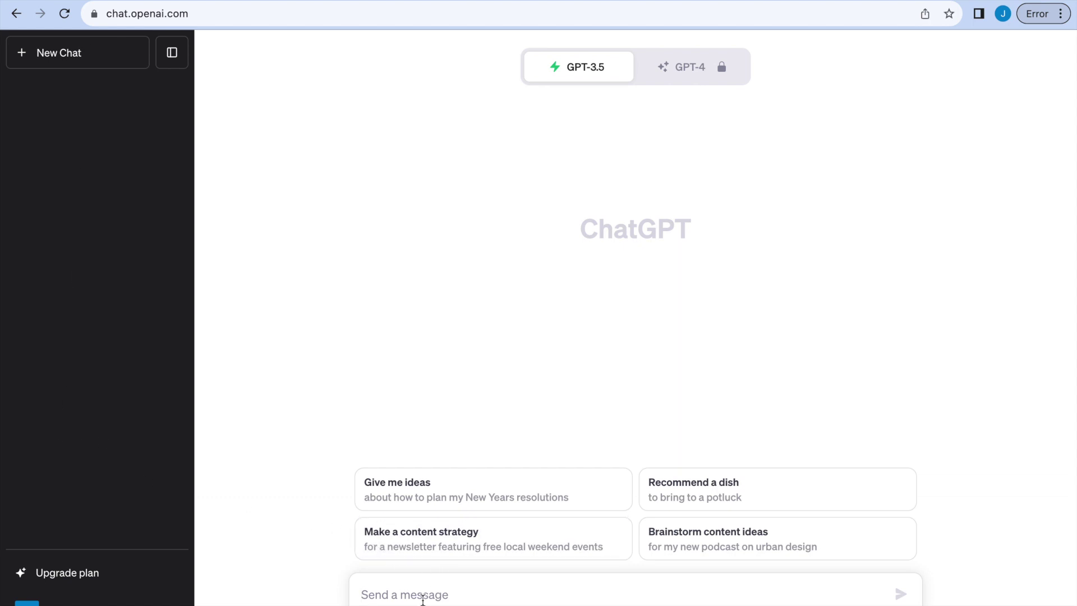
text(what is chatGPT)
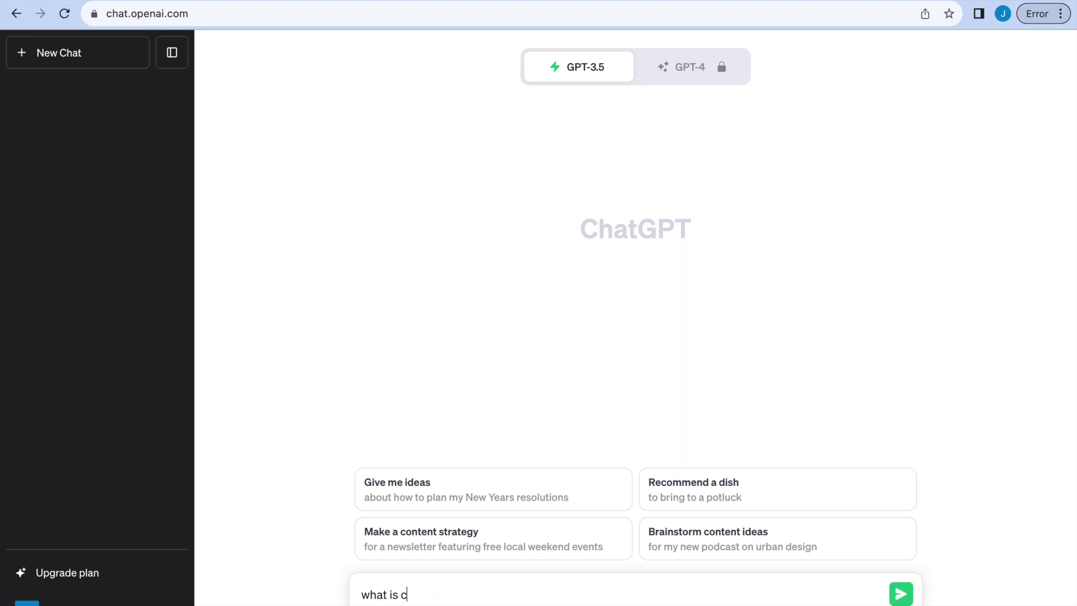
key(Return)
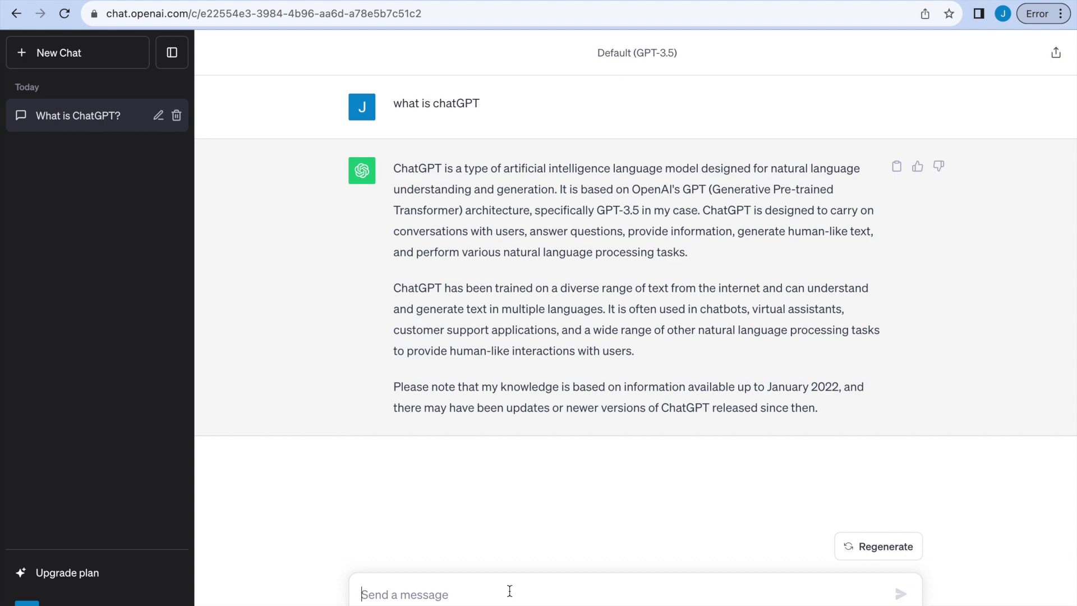
Ask "what can you do" in the same chat and read through the list of capabilities in the answer
text(what can)
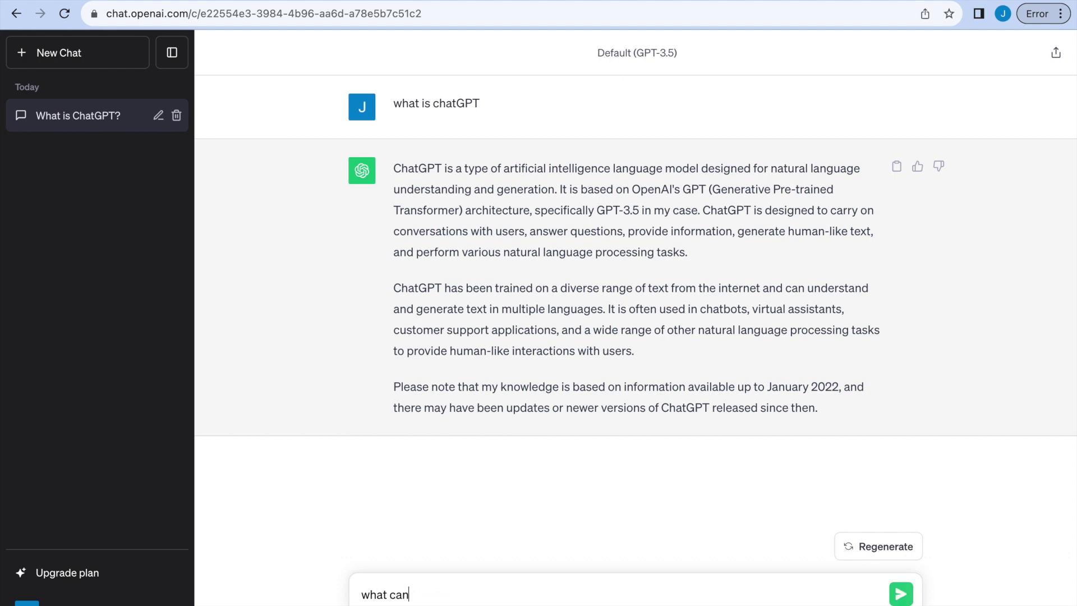
text( you do)
key(Return)
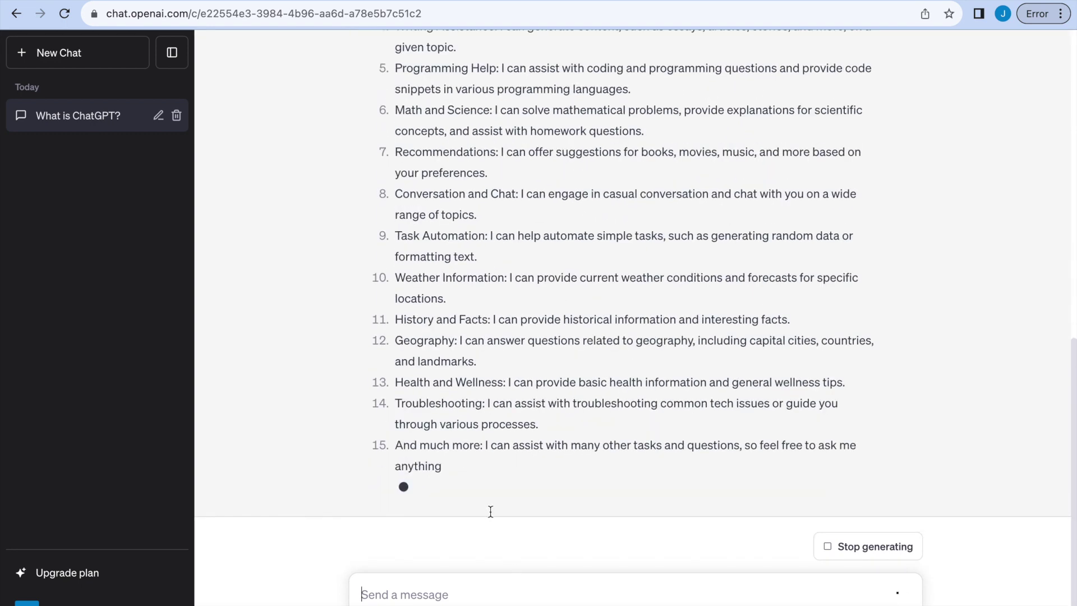
scroll(486, 506, up, 5)
scroll(486, 500, up, 1)
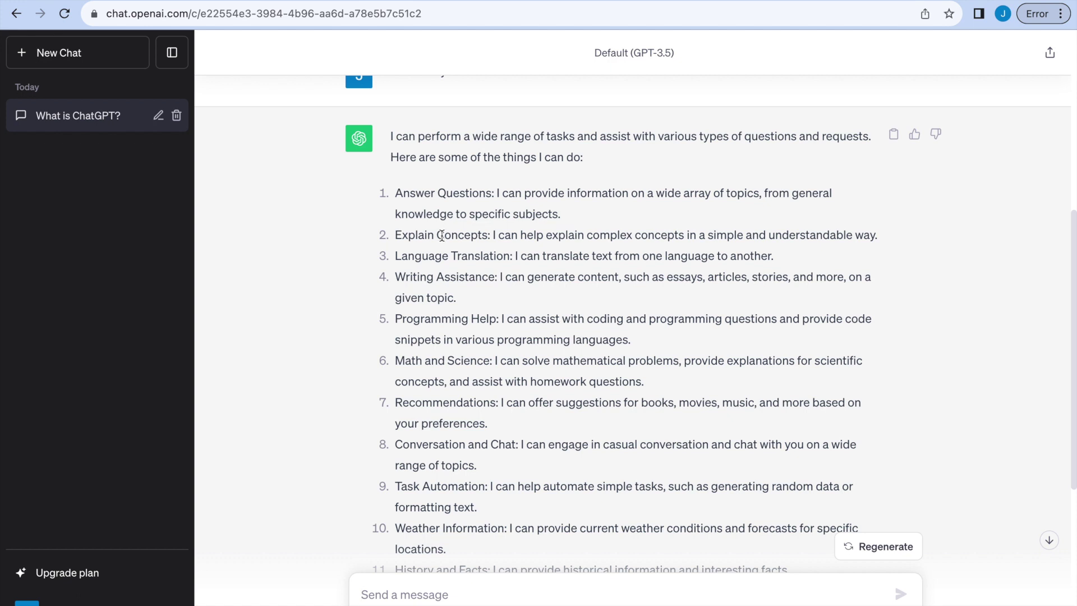
scroll(519, 473, down, 3)
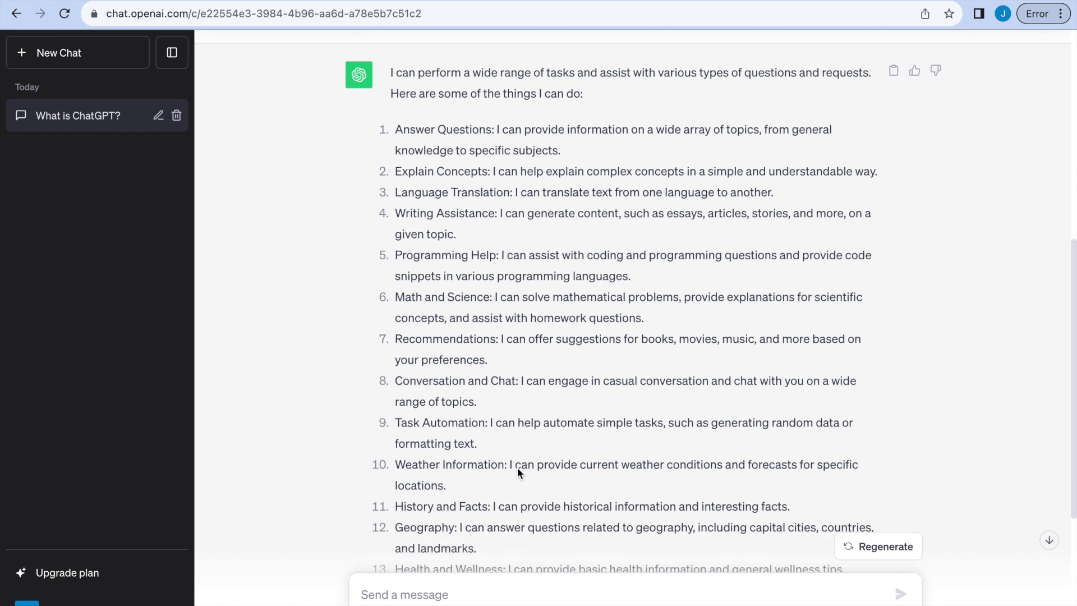
scroll(517, 472, down, 1)
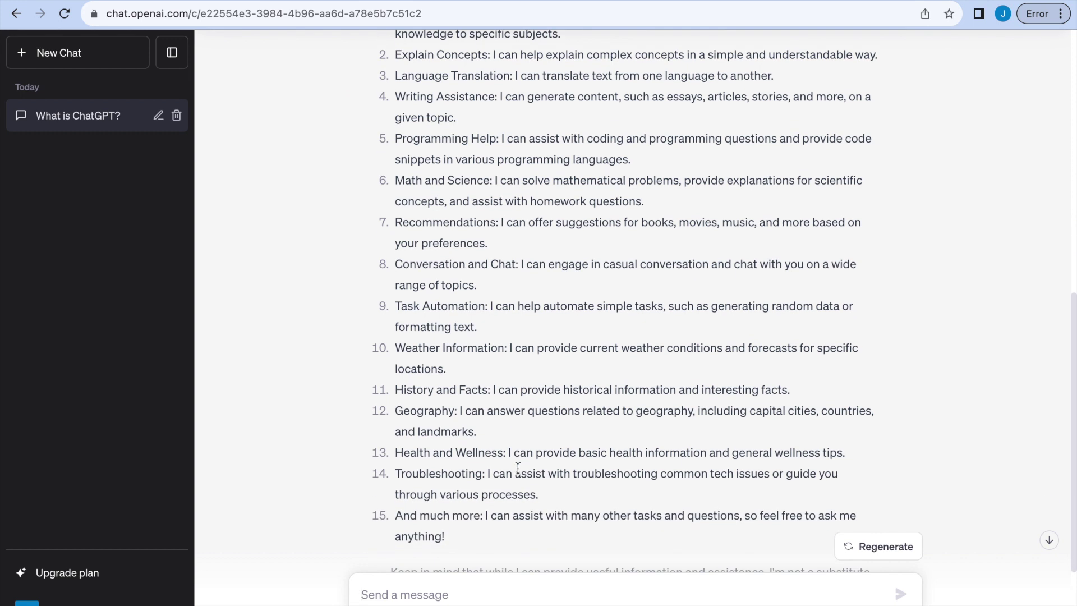
scroll(517, 467, up, 1)
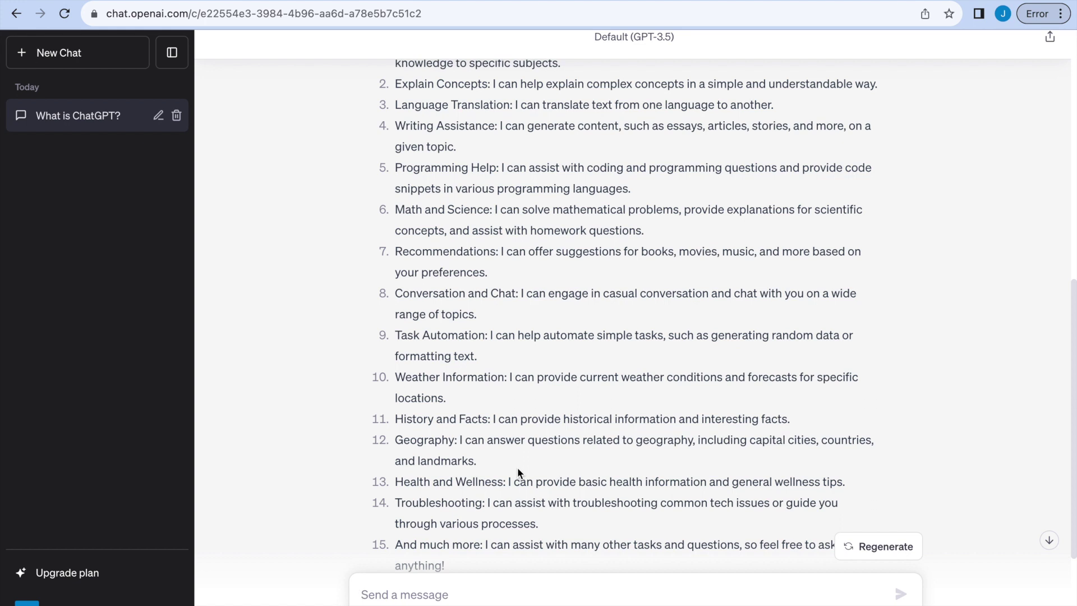
Ask "Are the new england patriots good at football" in the same chat
click(425, 587)
text(Are the new eng)
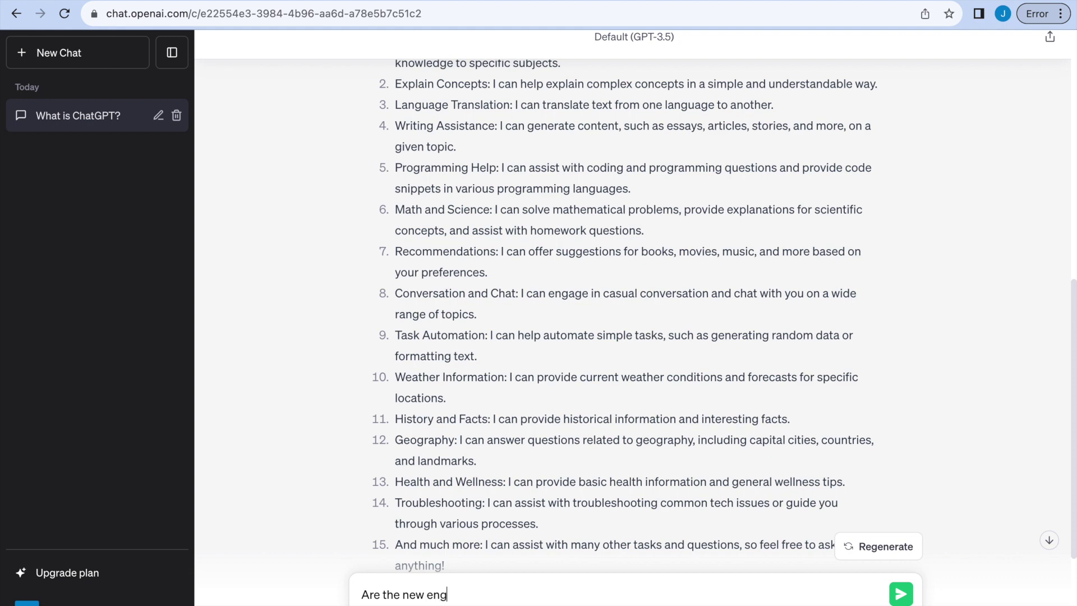
text(land patriots good at football)
scroll(449, 520, down, 1)
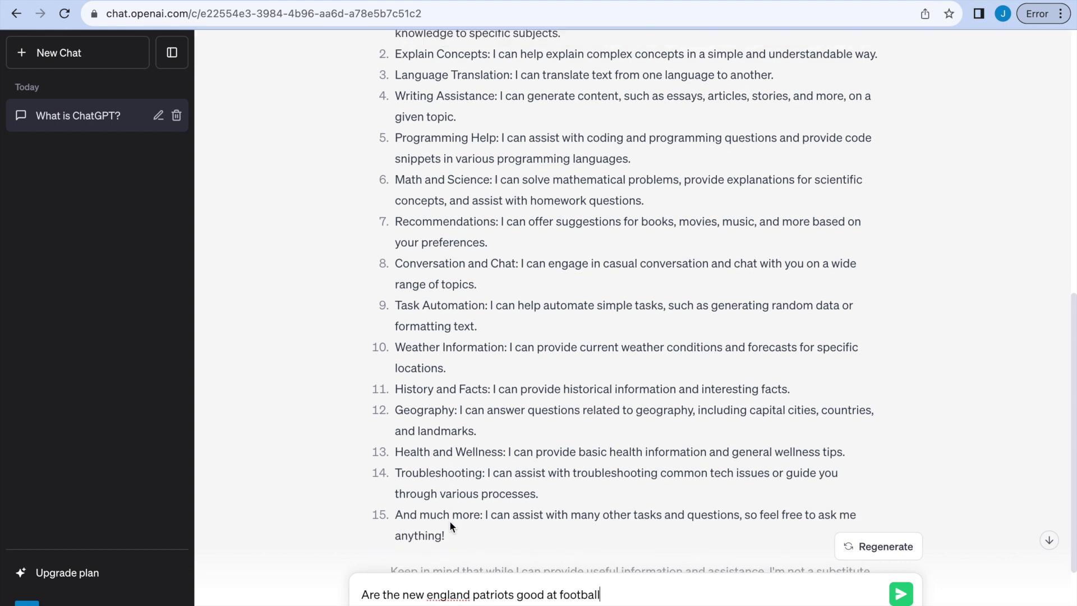
scroll(449, 520, down, 3)
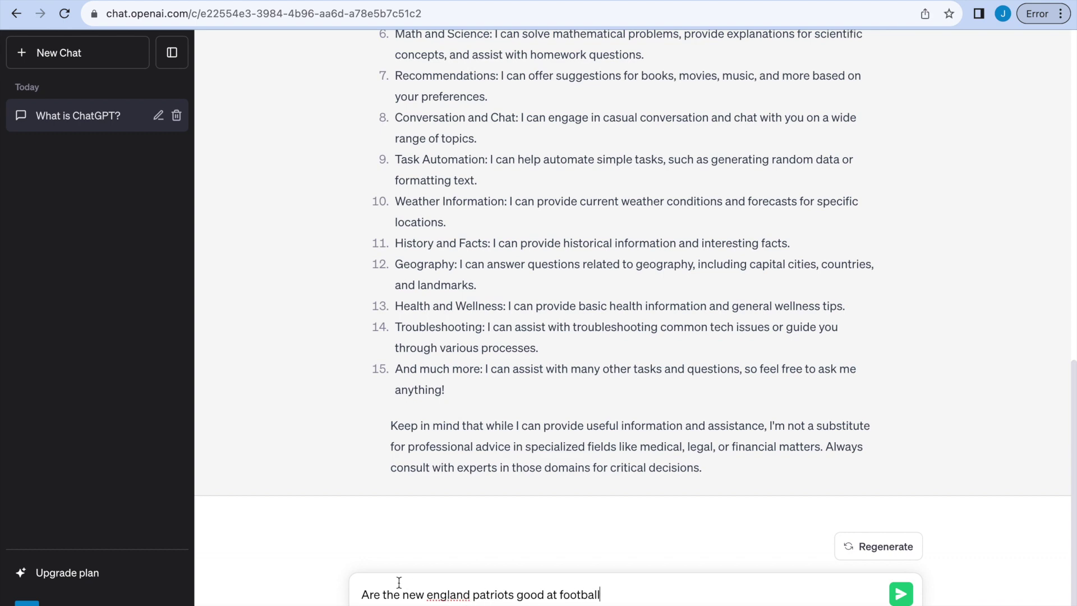
key(Return)
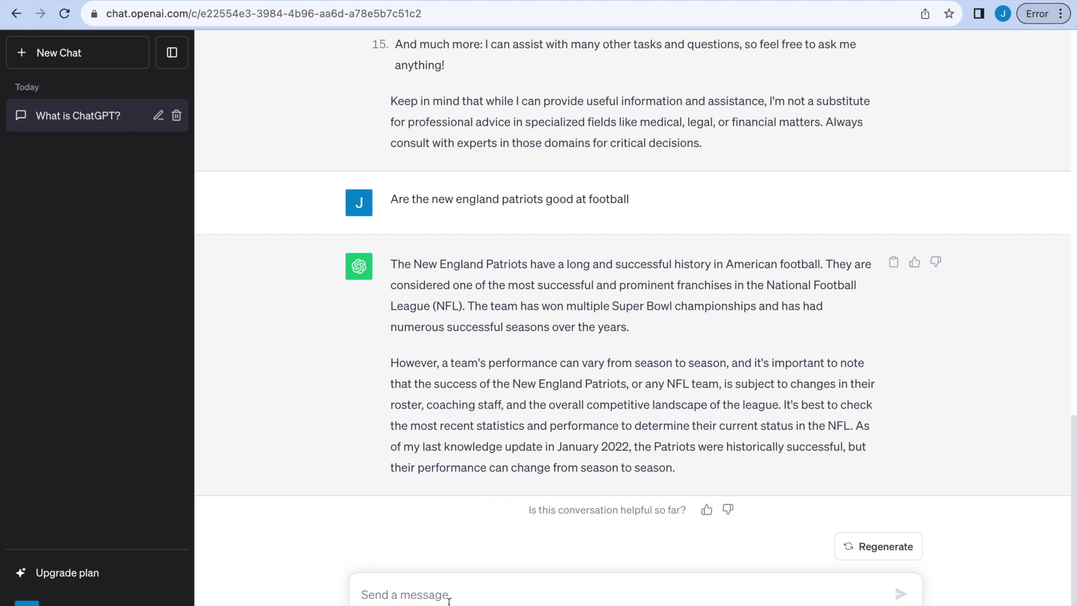
Ask the follow-up question "how many superbowls have they won?"
text(how )
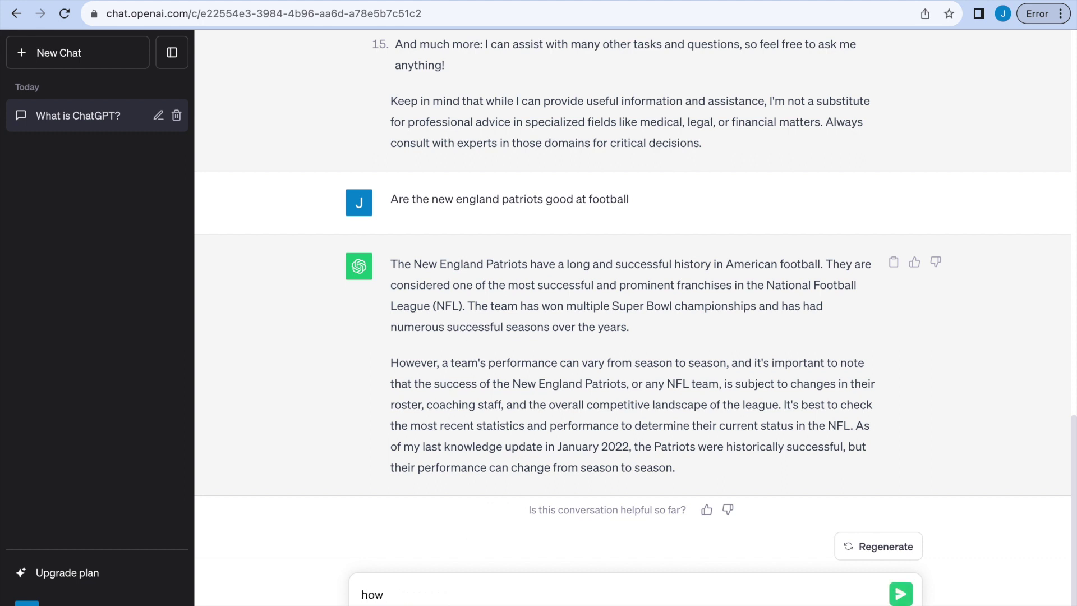
text(many superbowls have they won?)
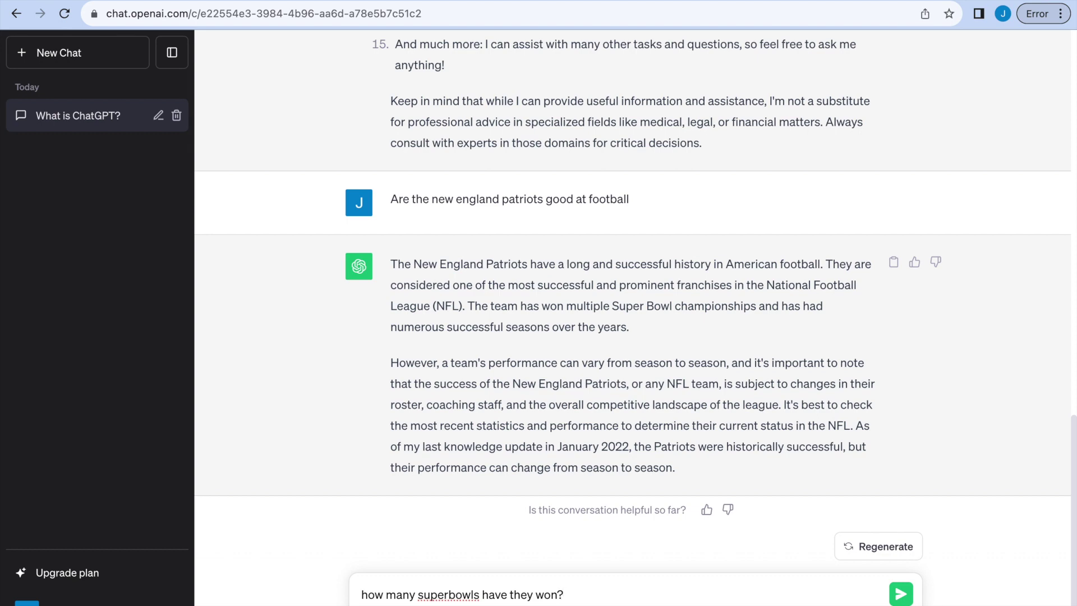
key(Return)
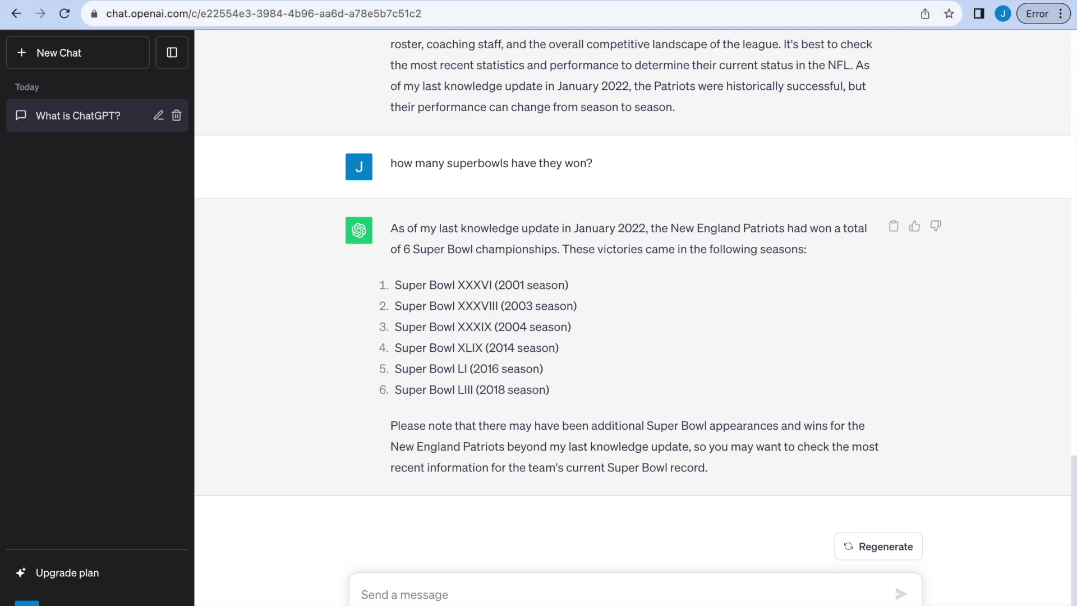
Search Google in a new browser tab for "how many super bowls has new england won"
key(super+t)
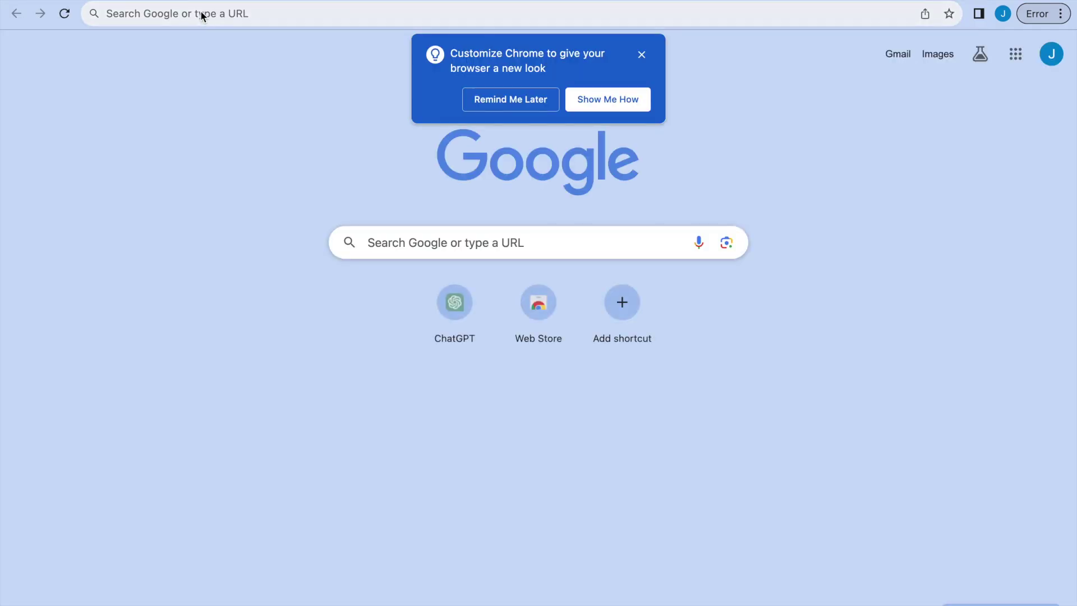
text(how many su)
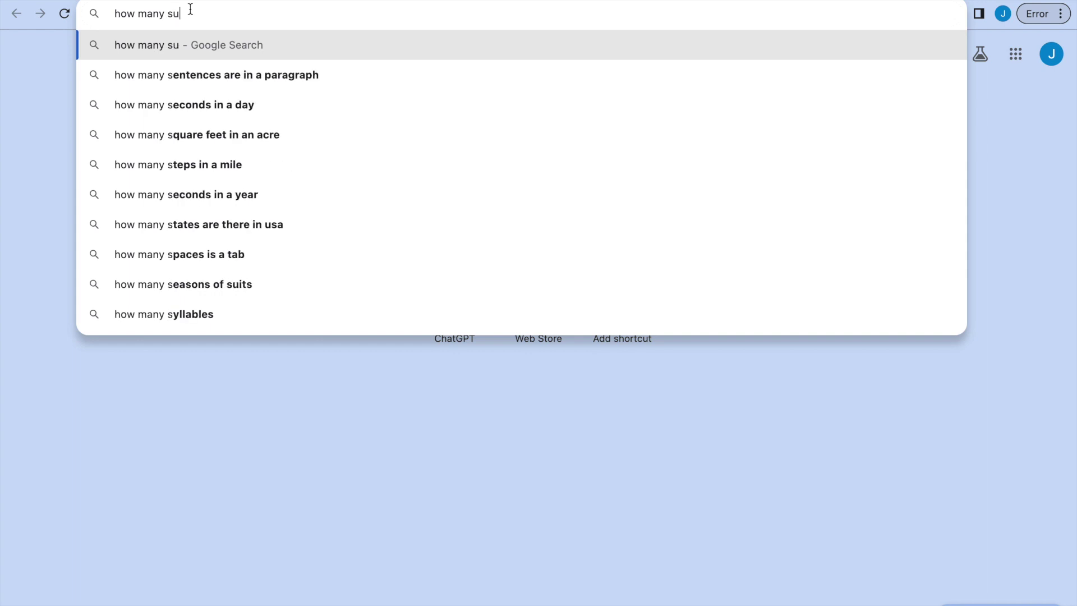
text(per bowls has new)
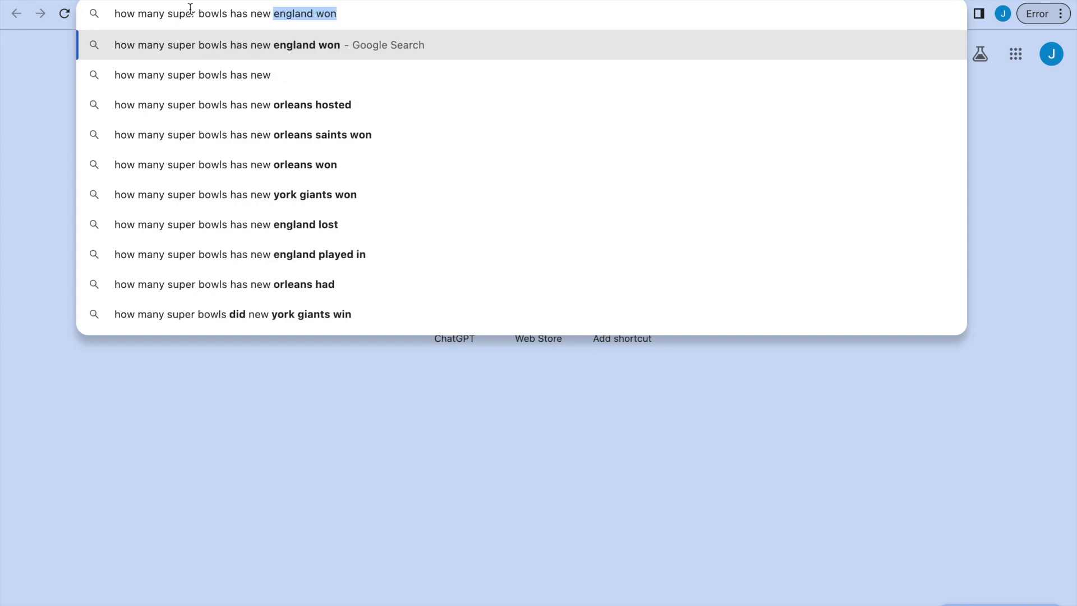
key(Return)
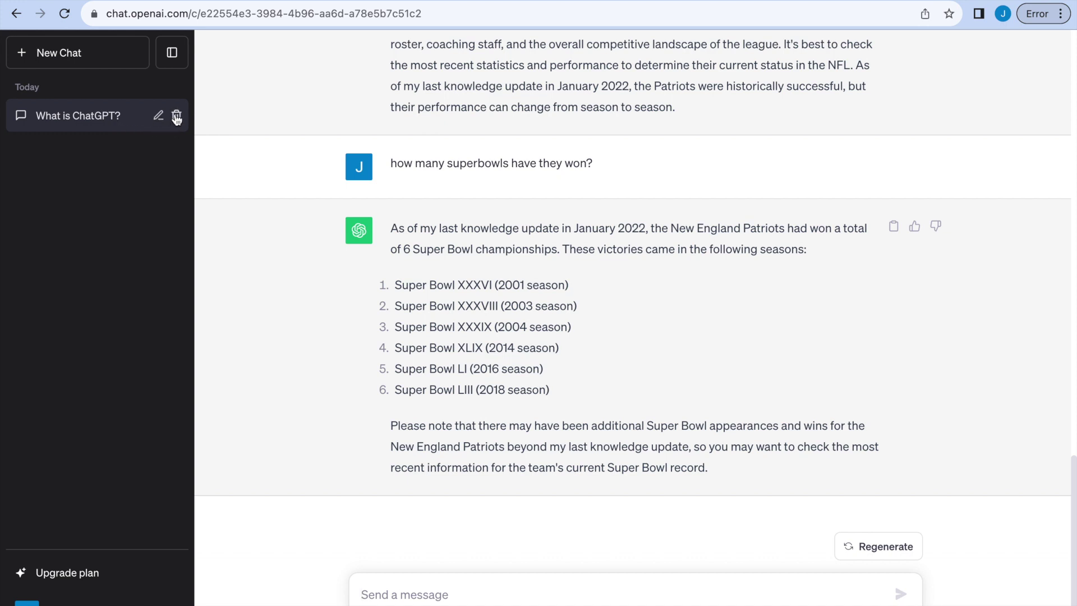
In a new ChatGPT chat, send "write an email asking what classes I should take at Notre Dame as a computer science senior"
click(58, 62)
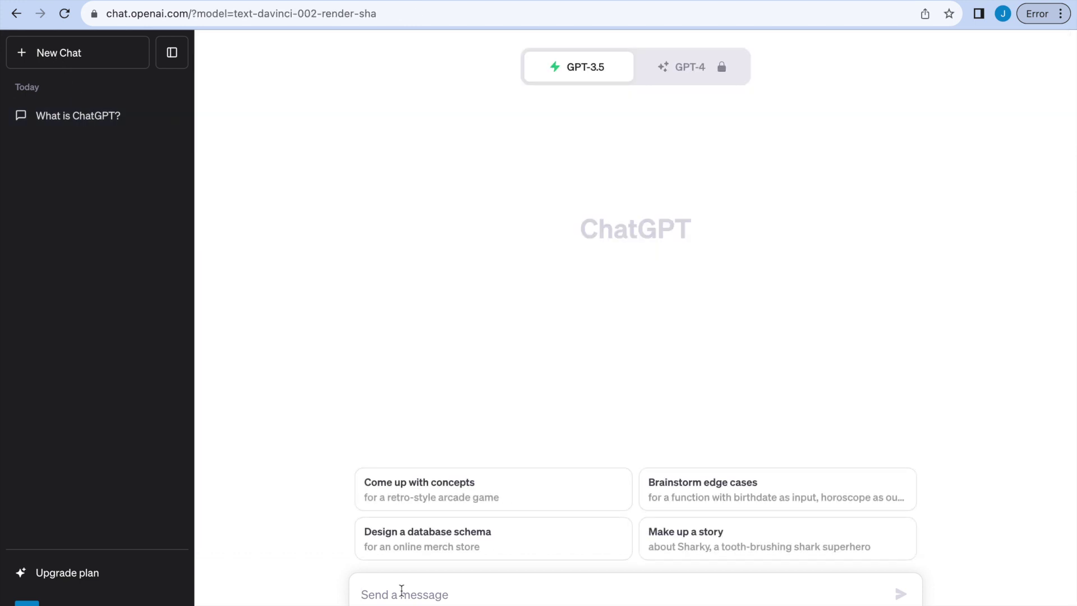
text(W)
key(BackSpace)
text(write amn)
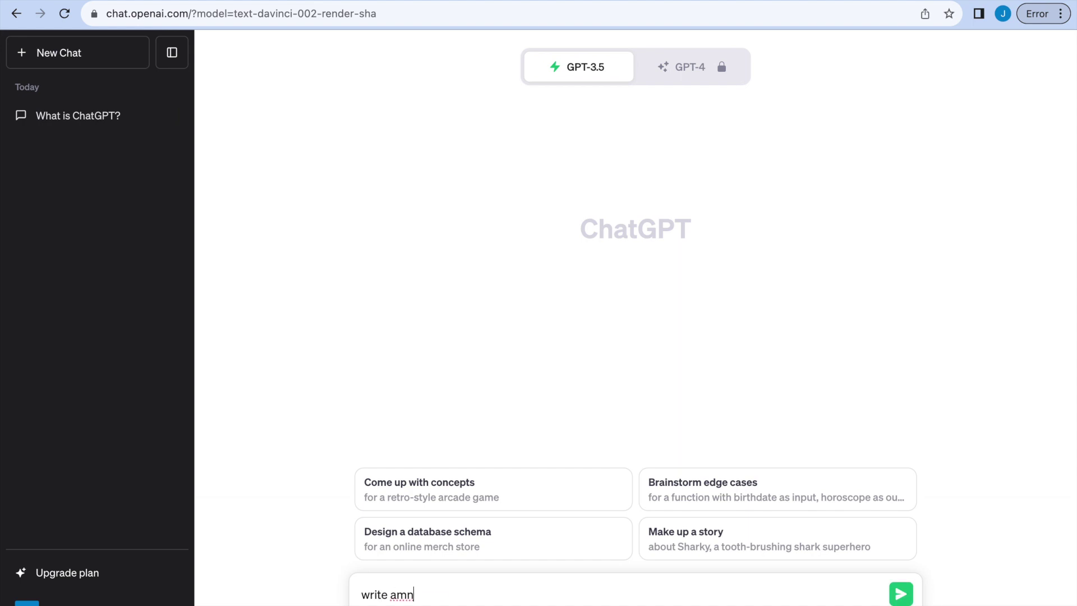
key(BackSpace)
key(BackSpace)
text(n email asking what classes I should take at Notre Dame as a computer)
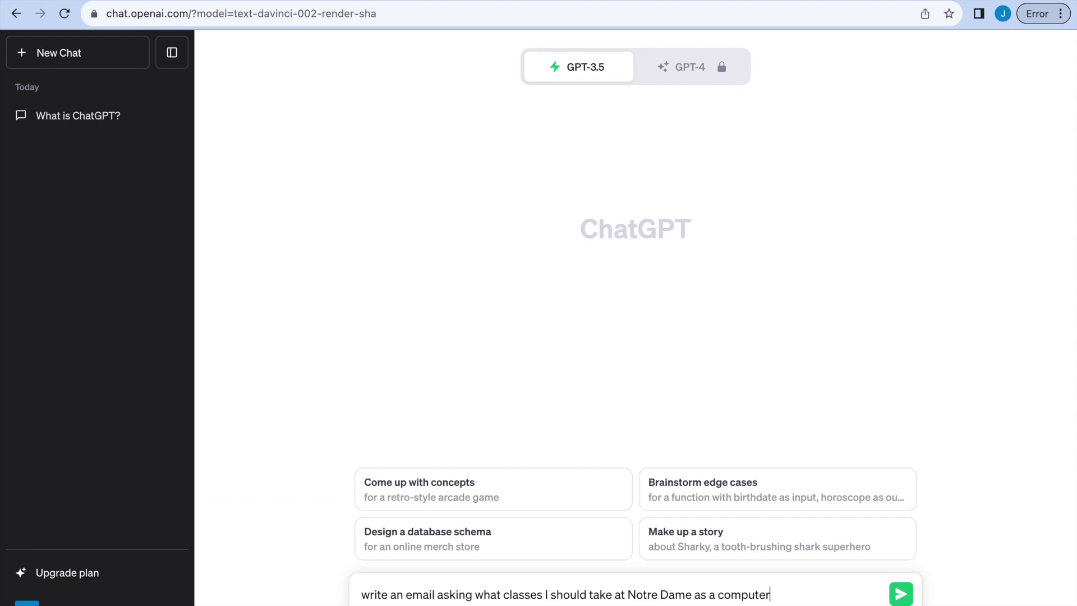
text( science senior)
key(Return)
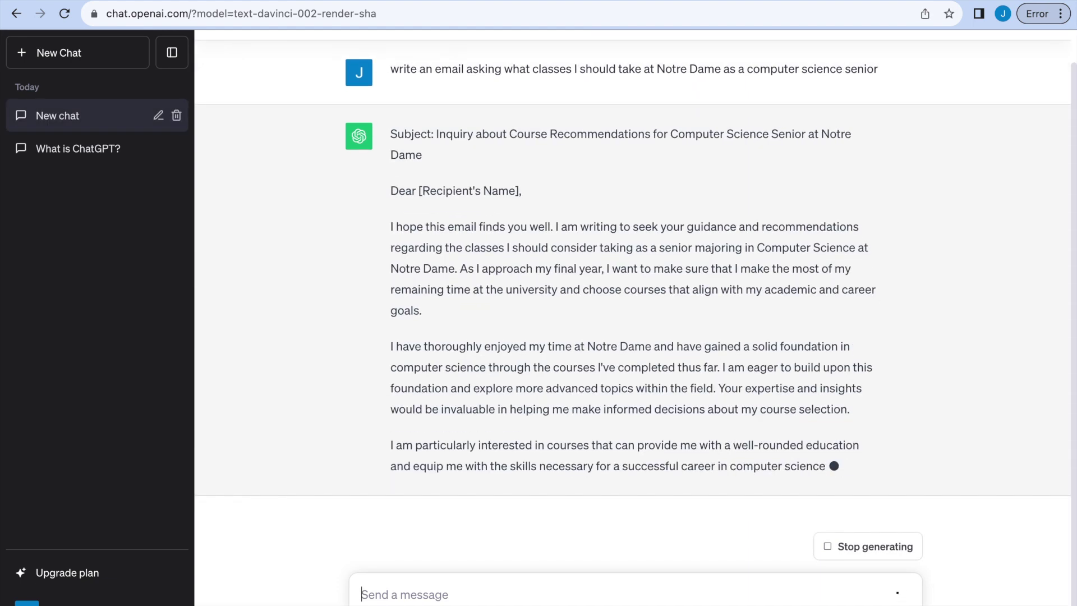
Review the generated email, highlight its sentence about elective courses, and send a follow-up message stating an interest in artificial intelligence
scroll(408, 416, up, 5)
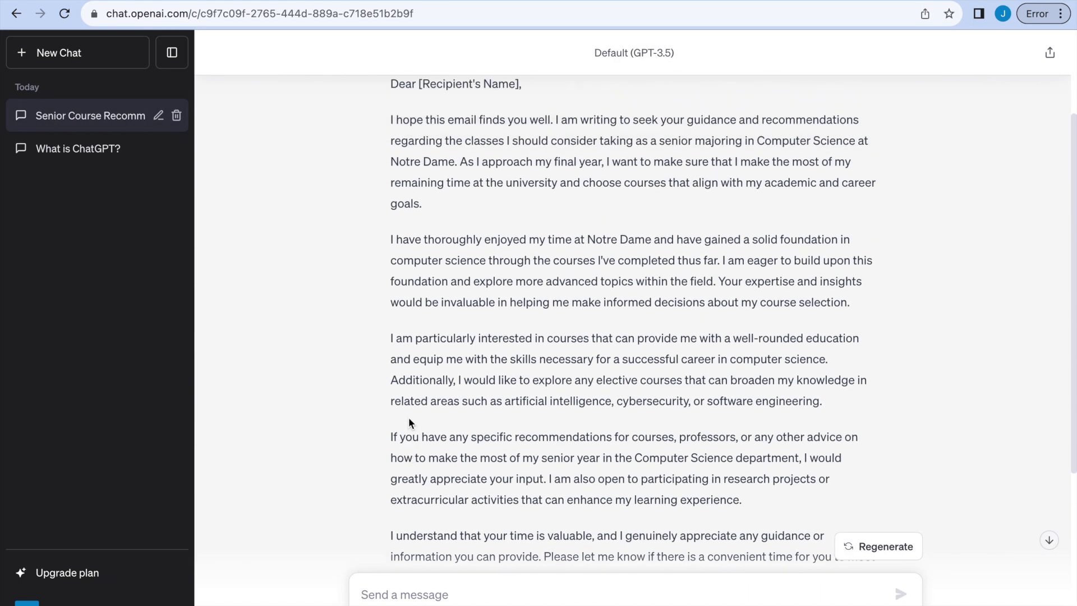
scroll(408, 416, up, 1)
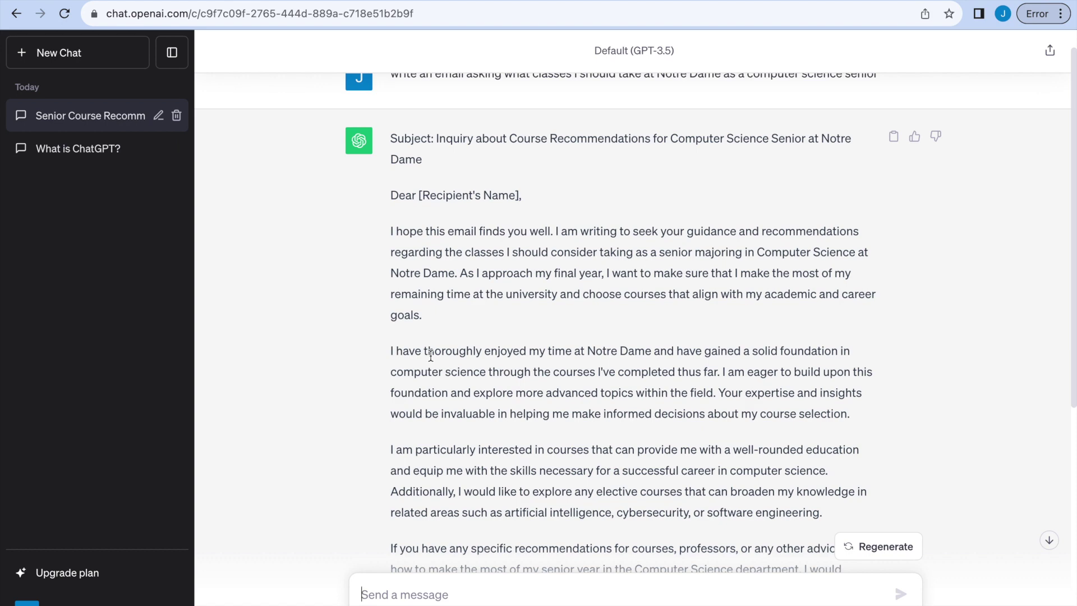
scroll(431, 355, down, 2)
drag(398, 418, 847, 459)
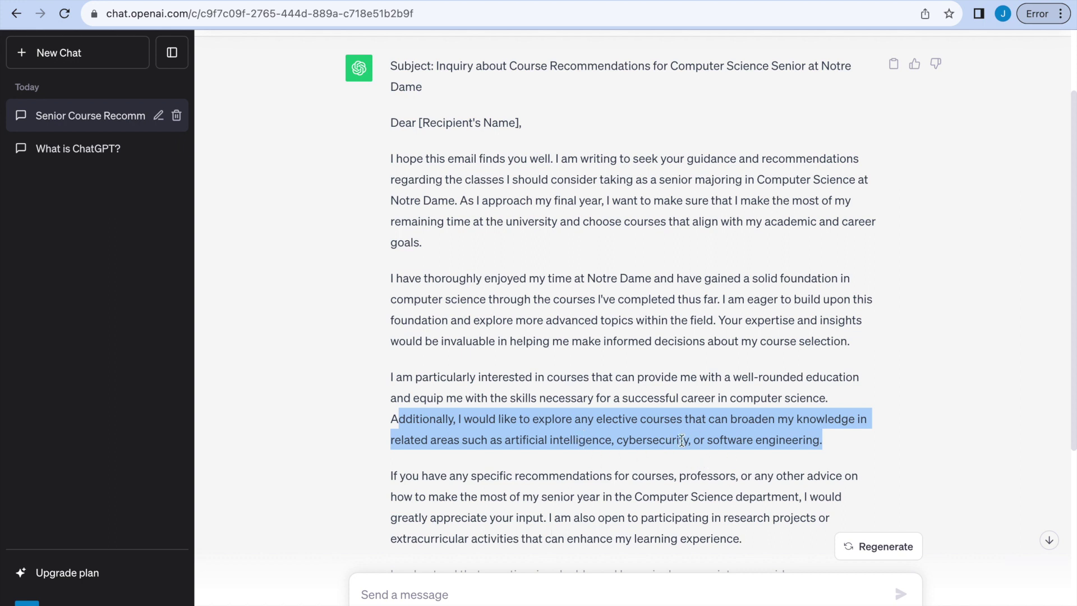
click(530, 577)
scroll(608, 431, down, 5)
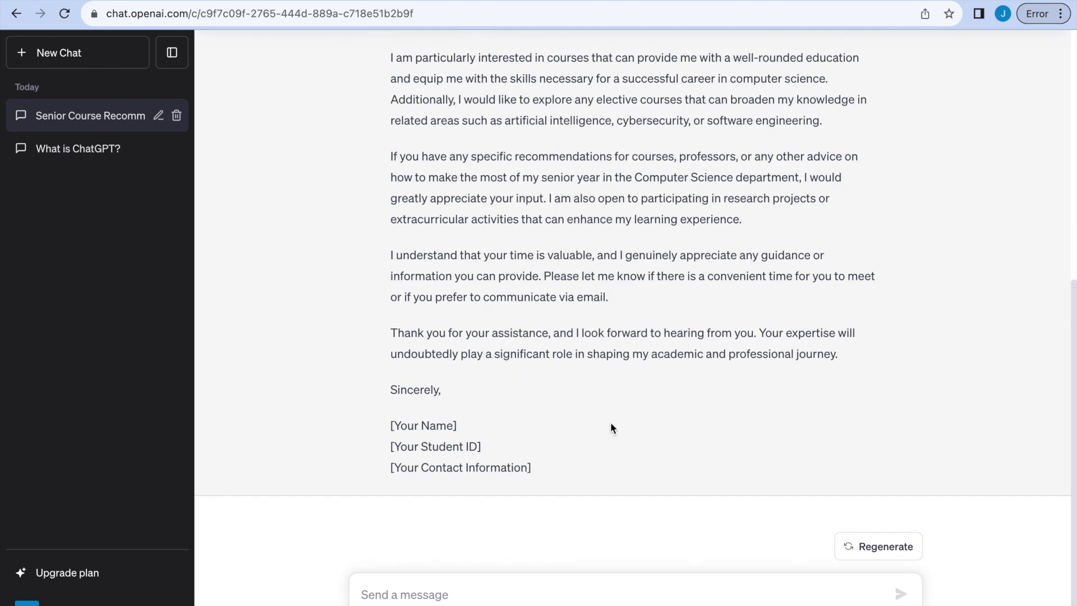
text(I)
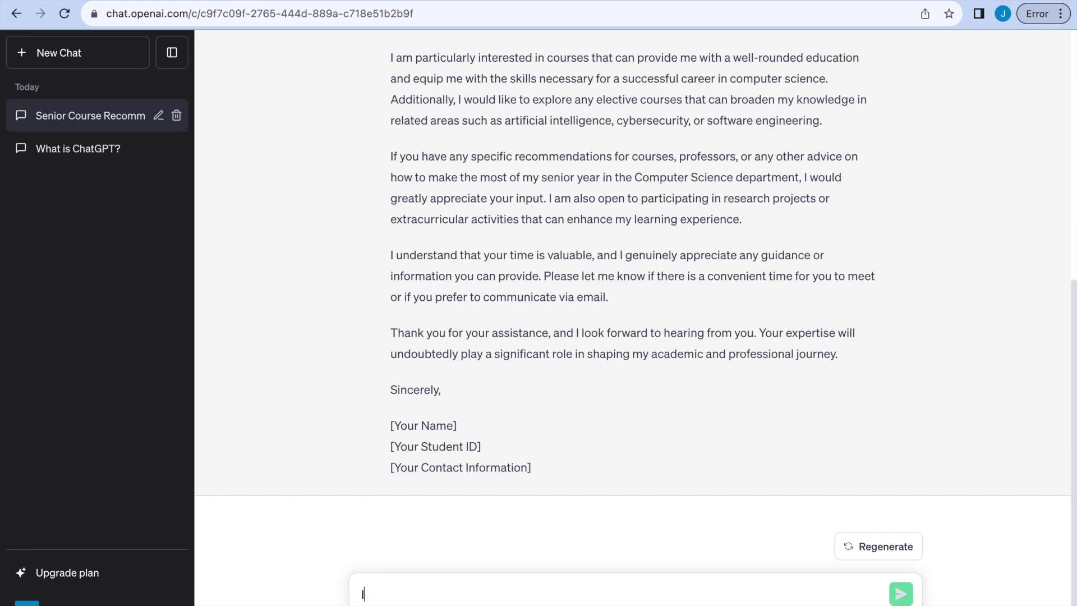
text( am interested in a)
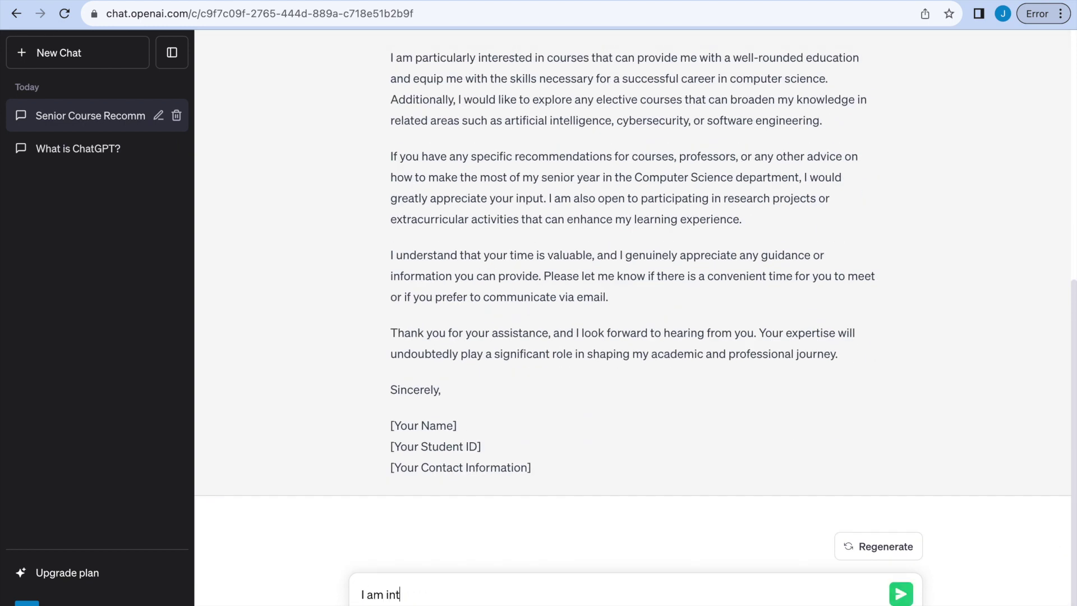
text(rtificial intel)
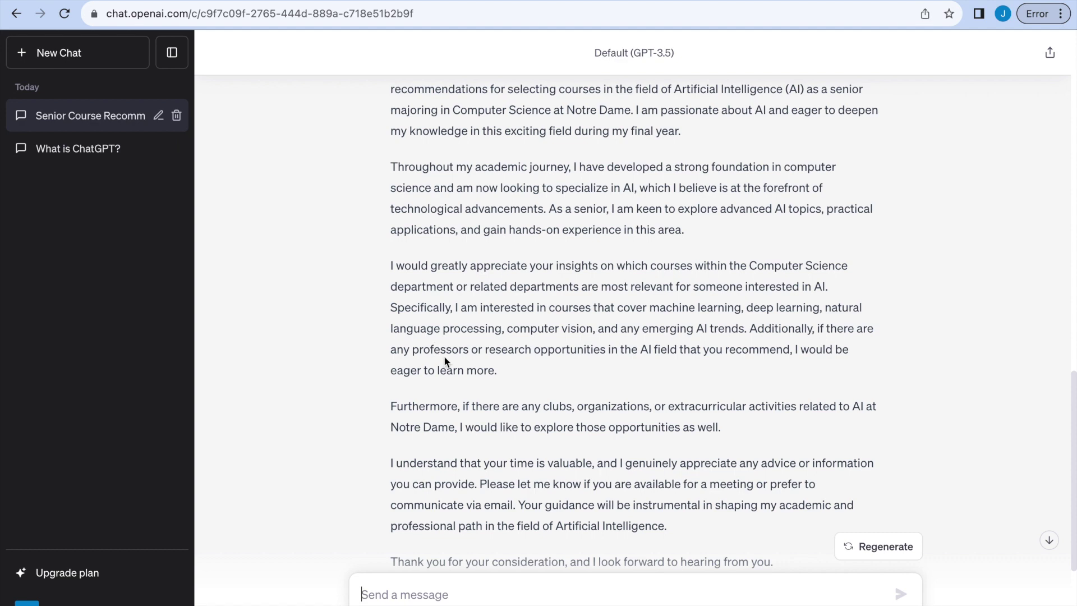
Review the AI-focused email and send the message "now let's say I'm an advisor, how would I respond to this email"
scroll(572, 359, up, 3)
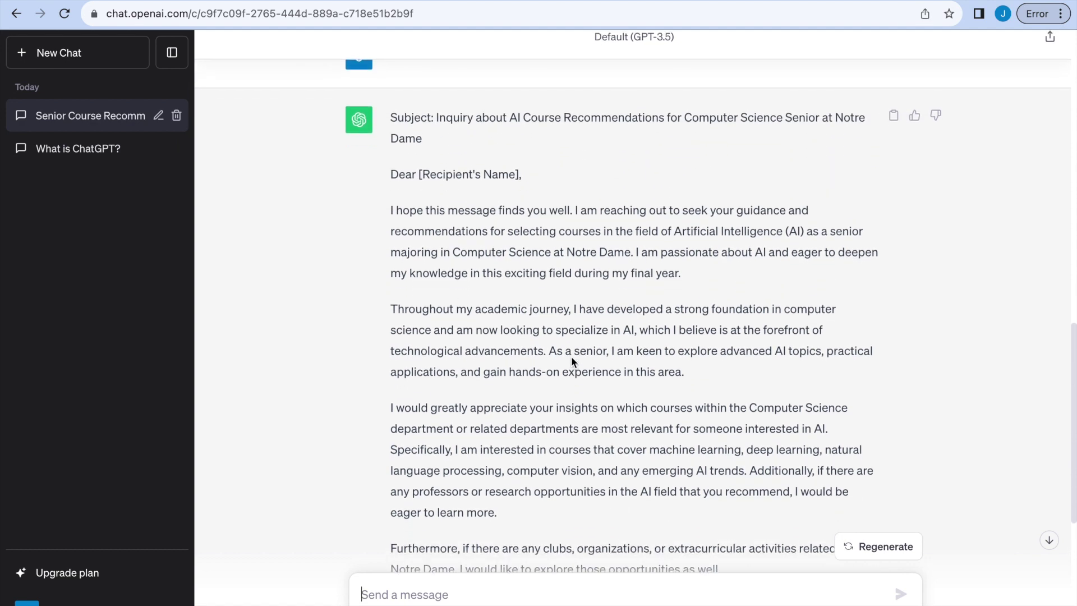
scroll(571, 362, down, 2)
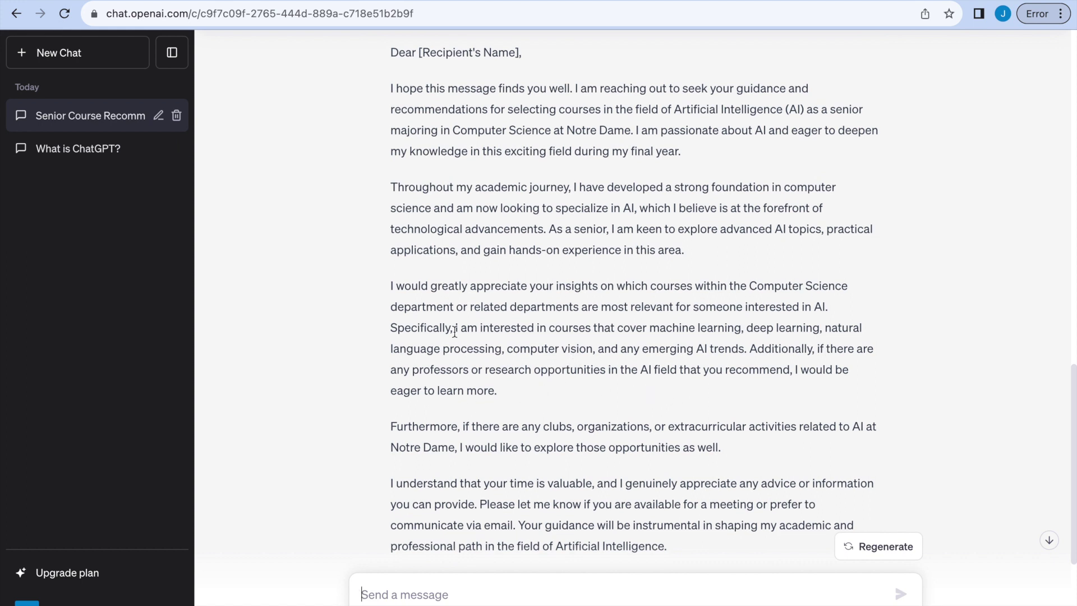
scroll(448, 392, down, 4)
click(437, 594)
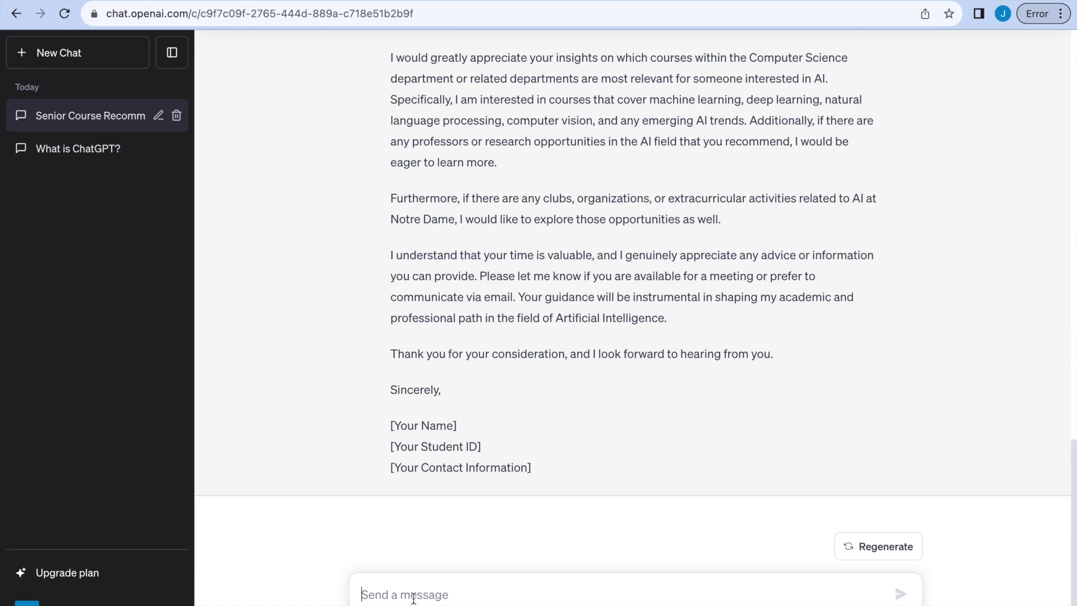
text(now let's say I'm an advisor, how would I respond to this email)
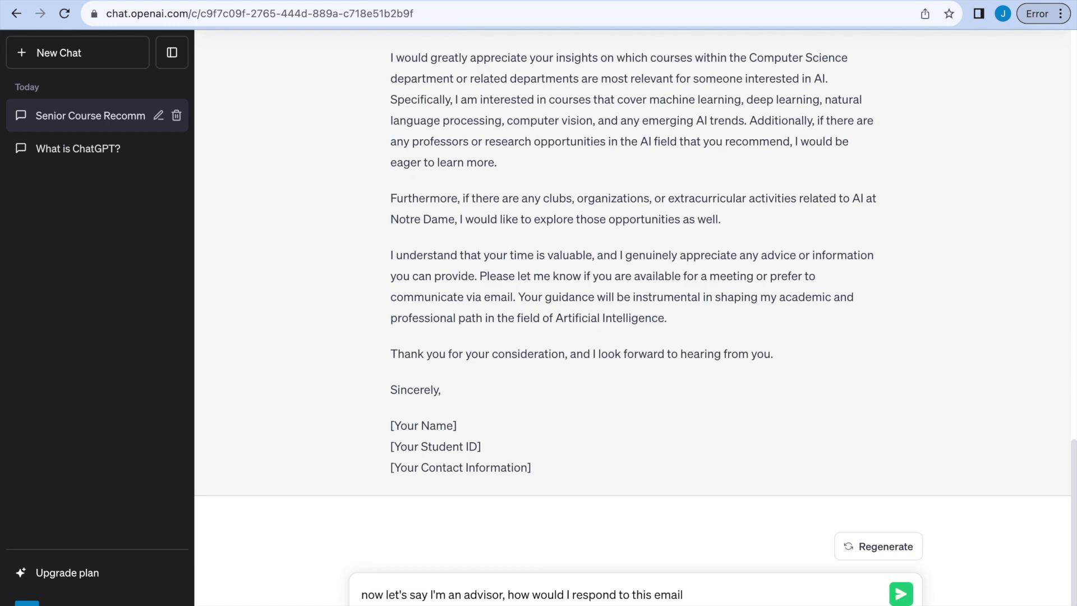
key(Return)
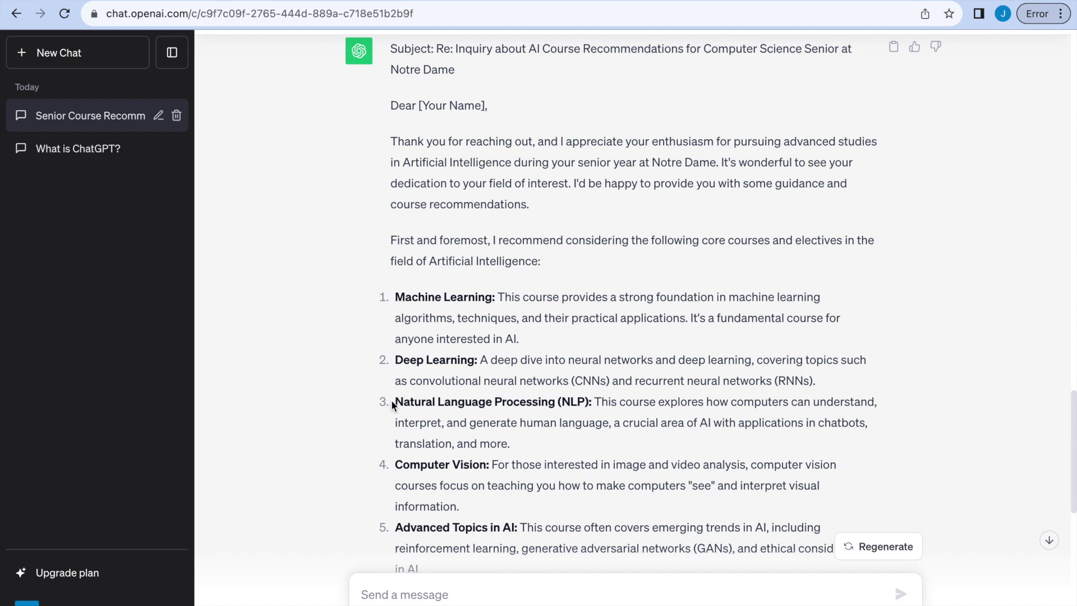
Read the advisor's reply through to its signature, highlighting the Natural Language Processing (NLP) course heading along the way
drag(391, 399, 601, 408)
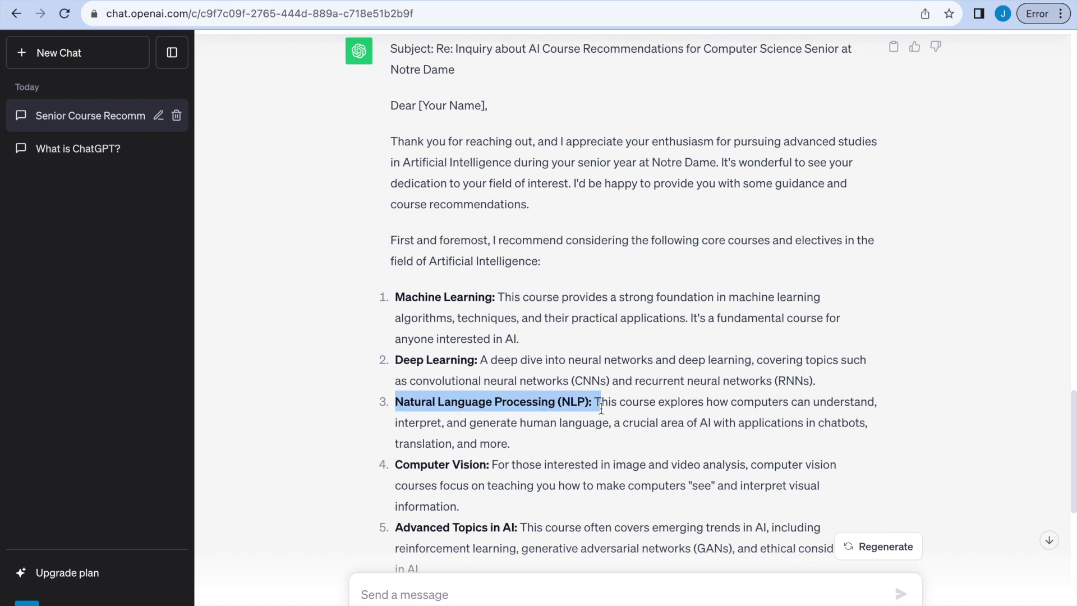
click(609, 422)
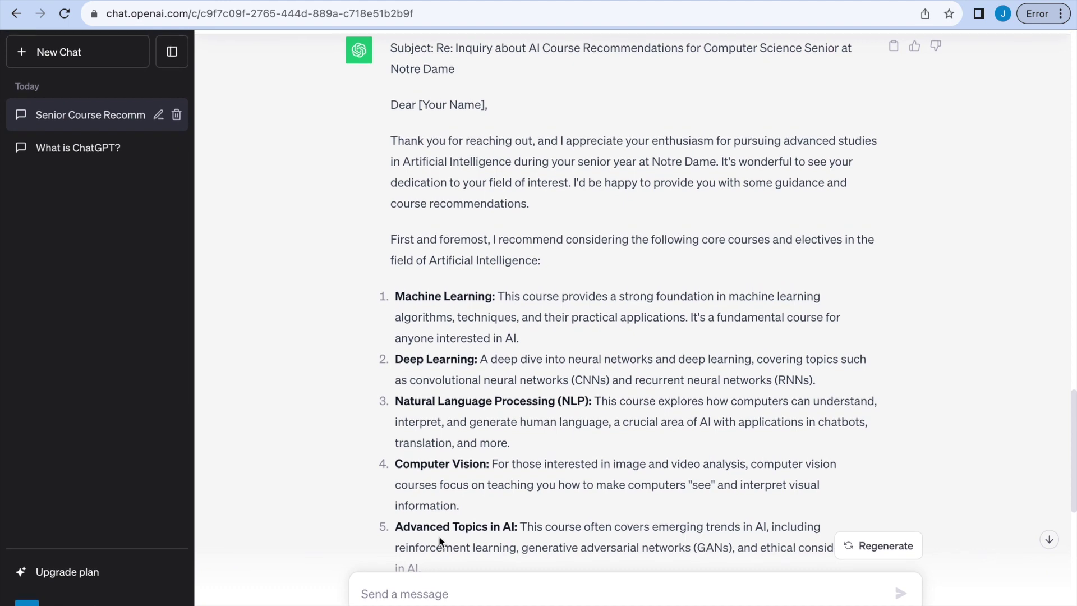
scroll(430, 395, down, 10)
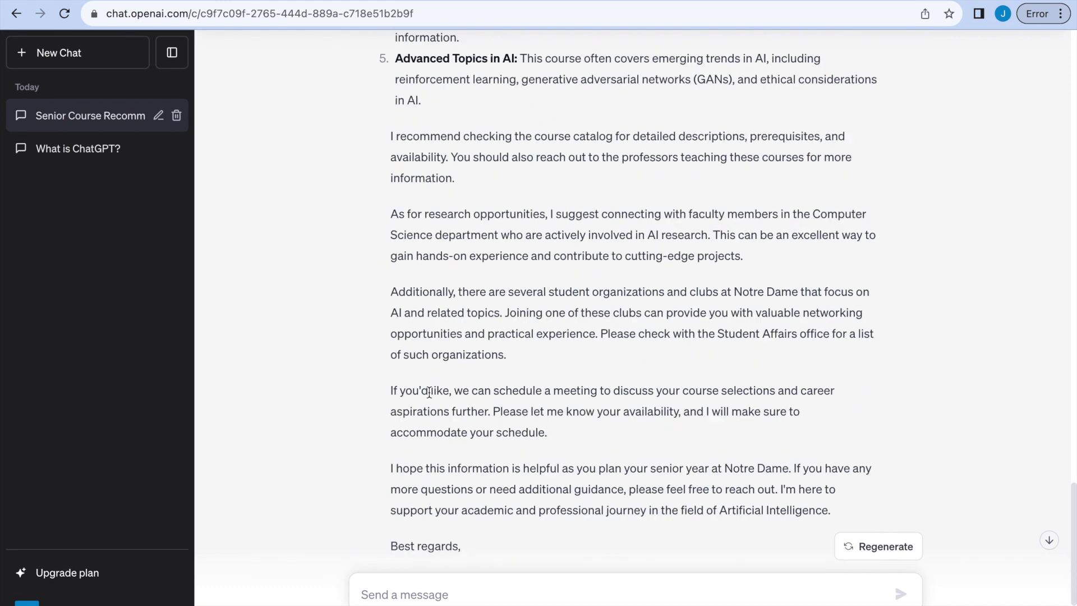
scroll(429, 393, down, 1)
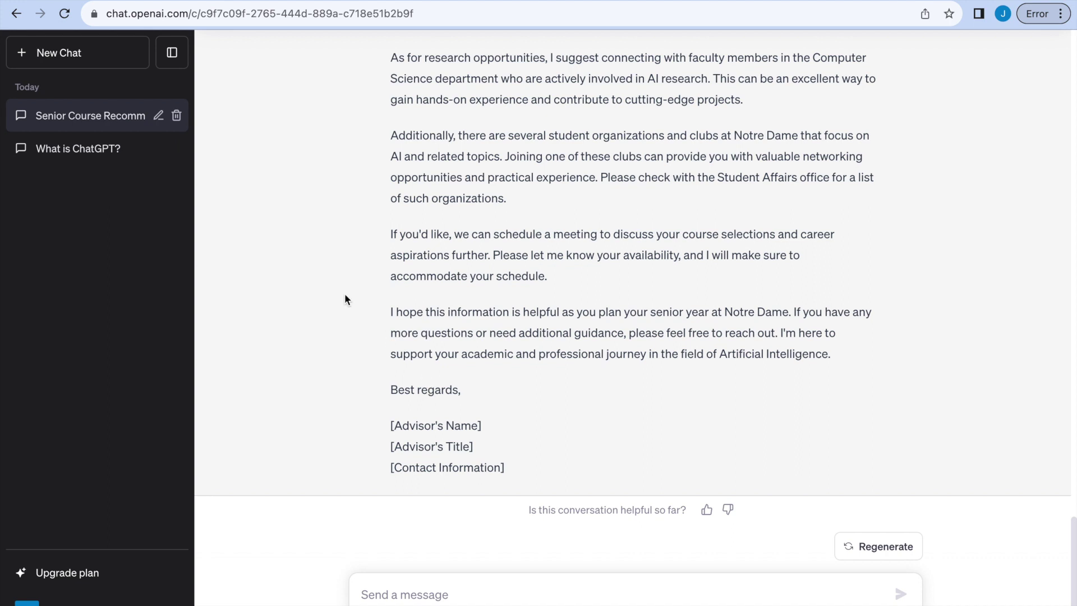
Start a new chat and send the prompt "write a hello world program in python"
click(42, 49)
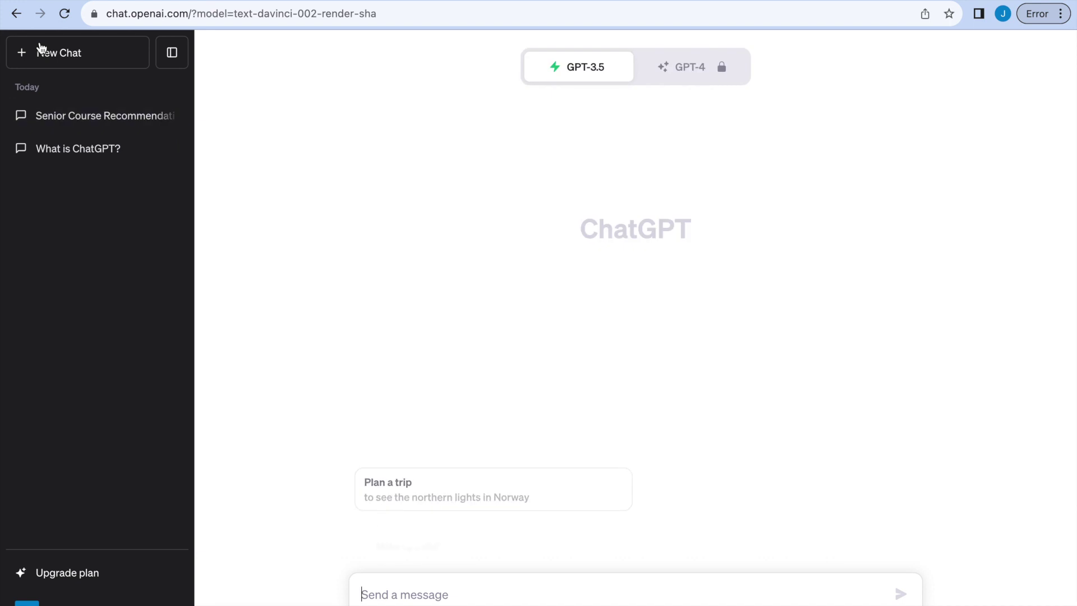
click(430, 598)
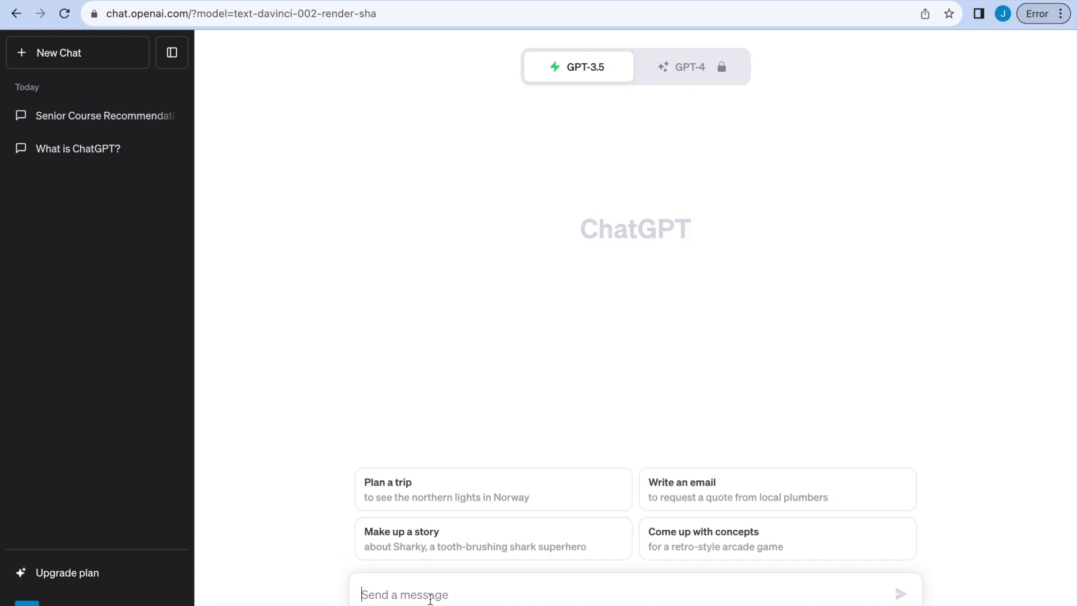
text(write a )
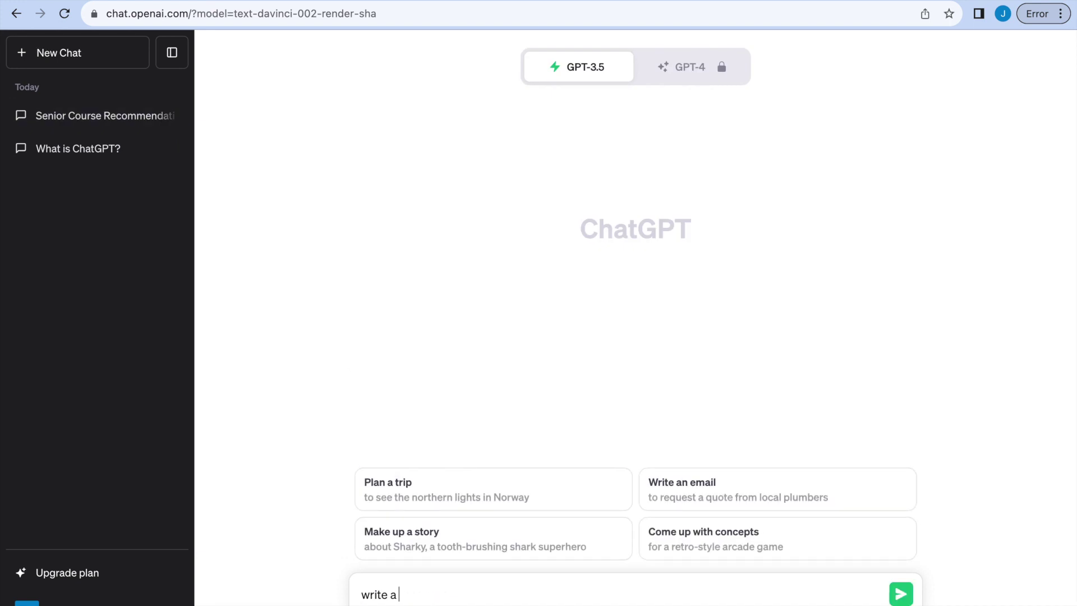
text(hello world program in python)
key(Return)
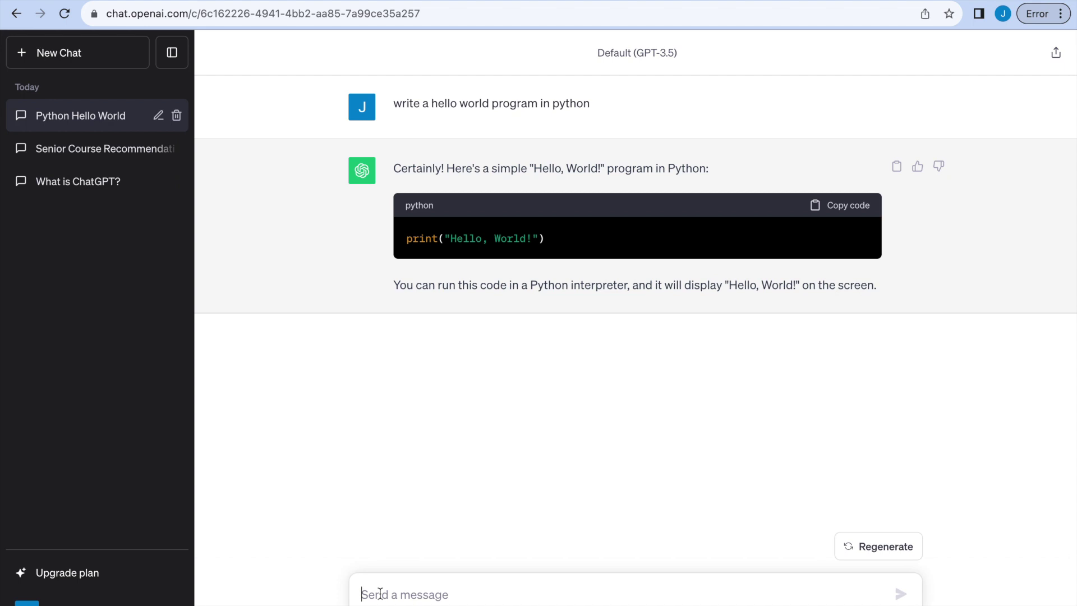
Send the follow-up prompt "write a program that adds two numbers" in the Python chat
text(write a )
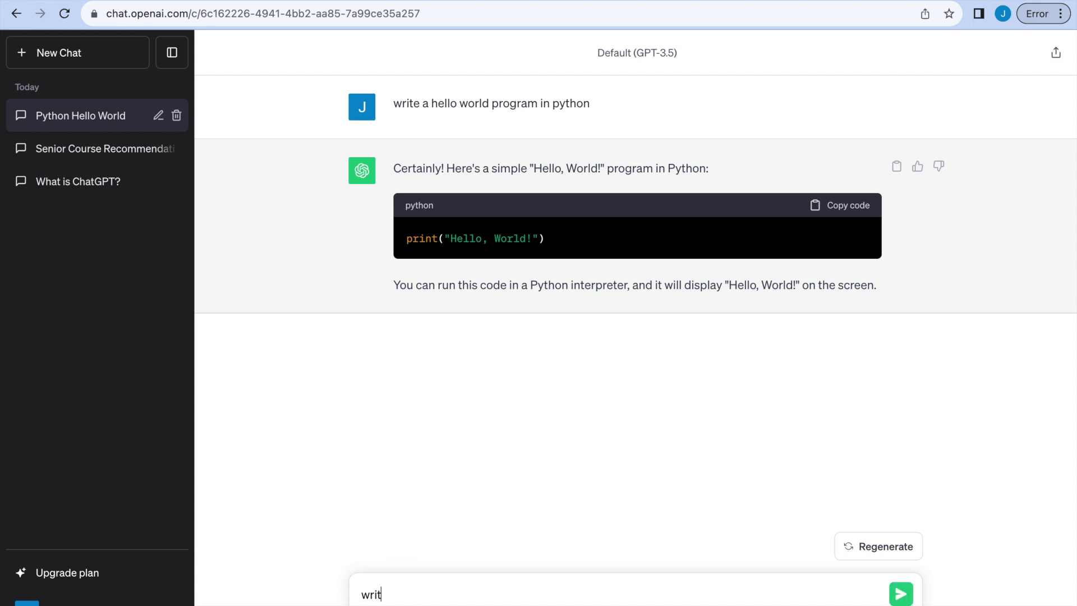
text(program that adds two numbers)
key(Return)
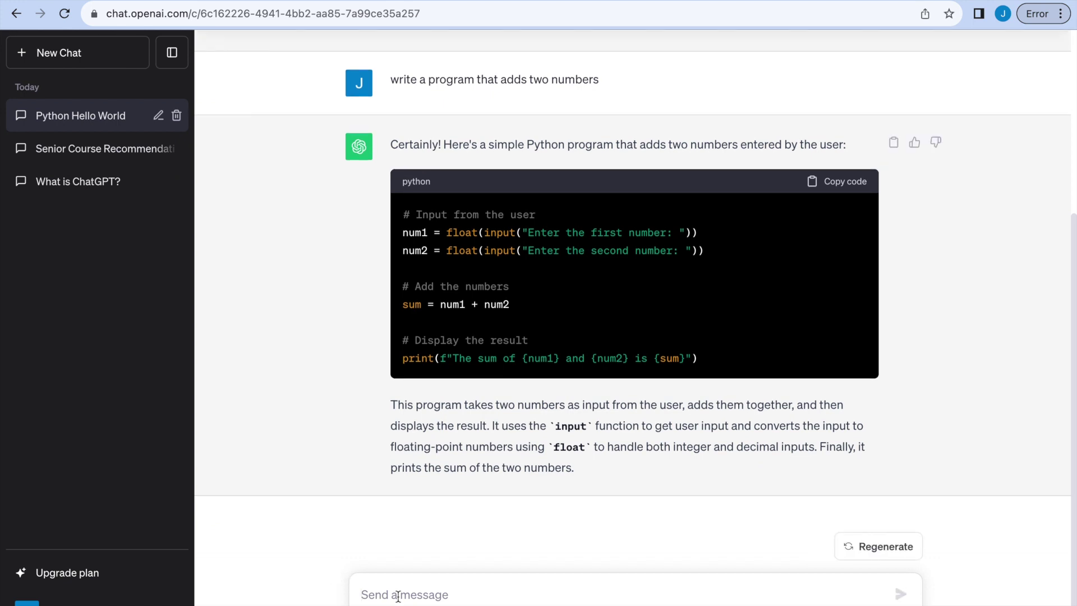
Refine the addition program by sending "put it in a function" and, after the reply, "put this all in a class"
text(put it in a function)
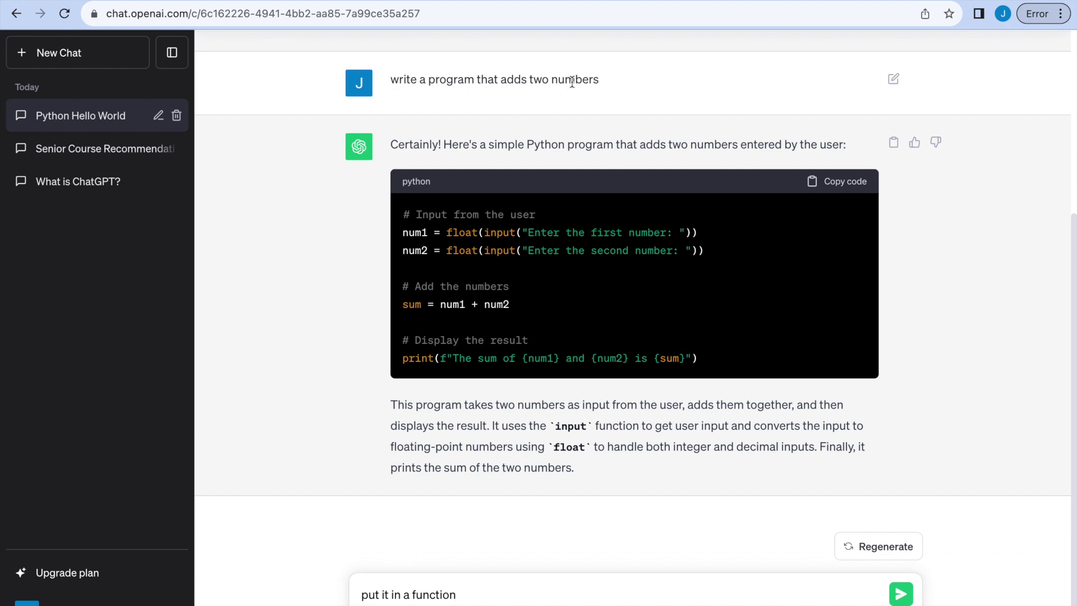
key(Return)
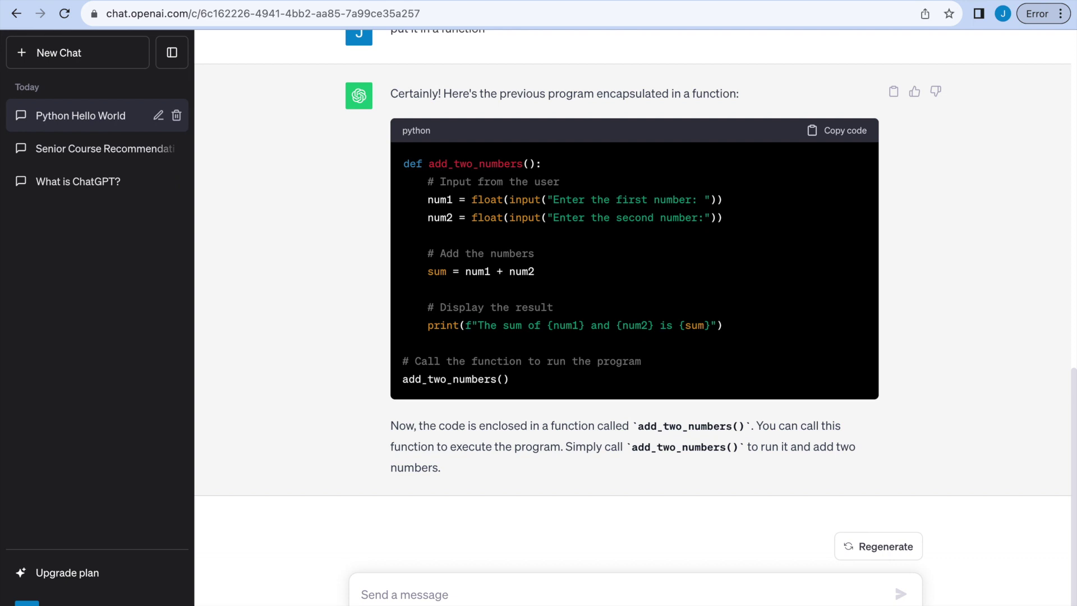
text(put this)
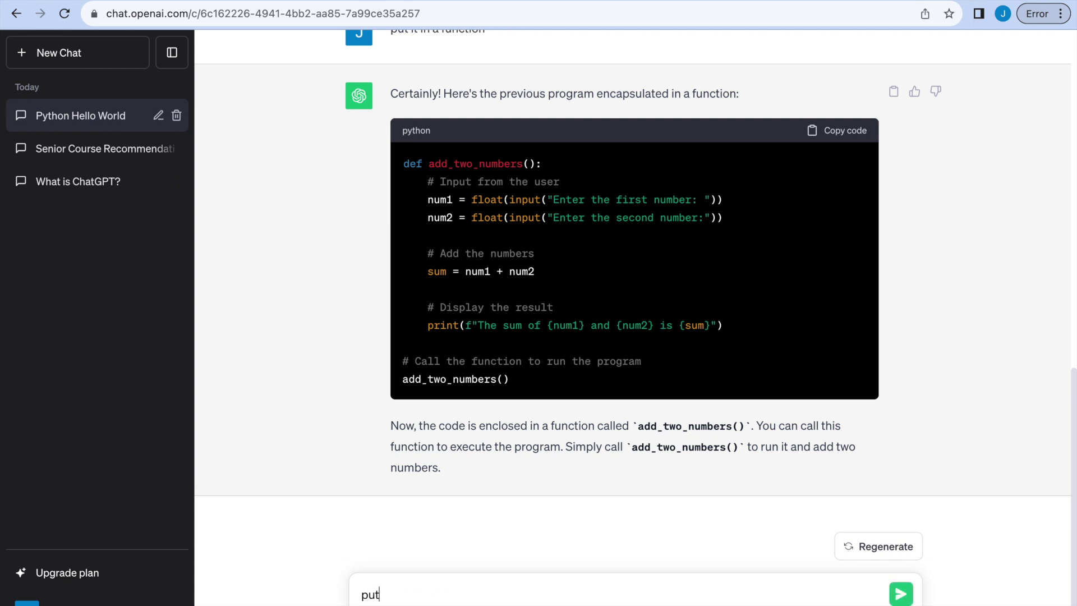
text( all in a class)
key(Return)
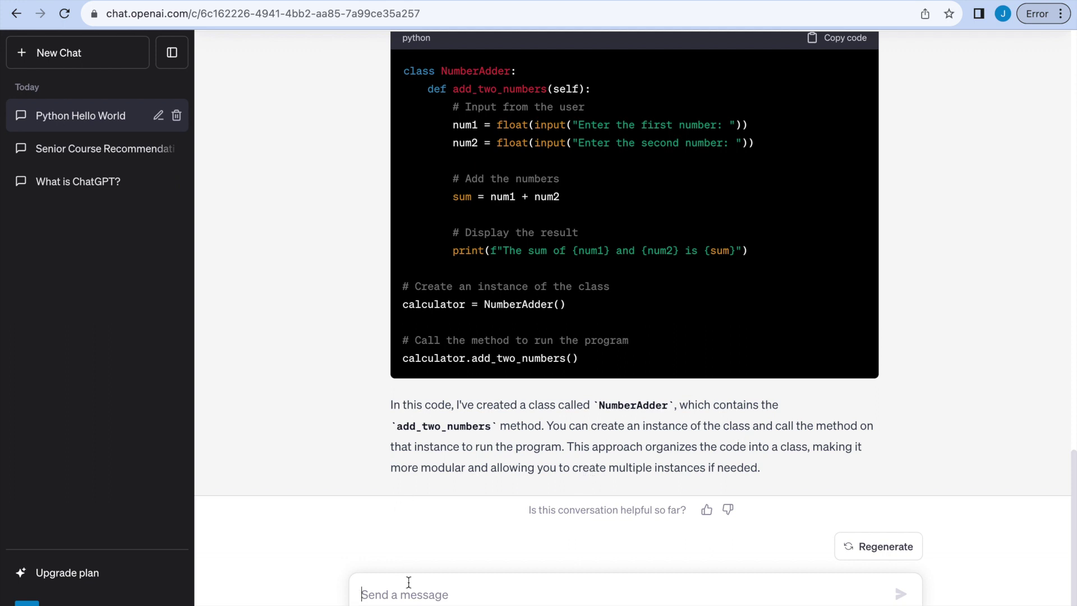
Send "can you explain it in further" about the class code and read the explanation to its end
text(can)
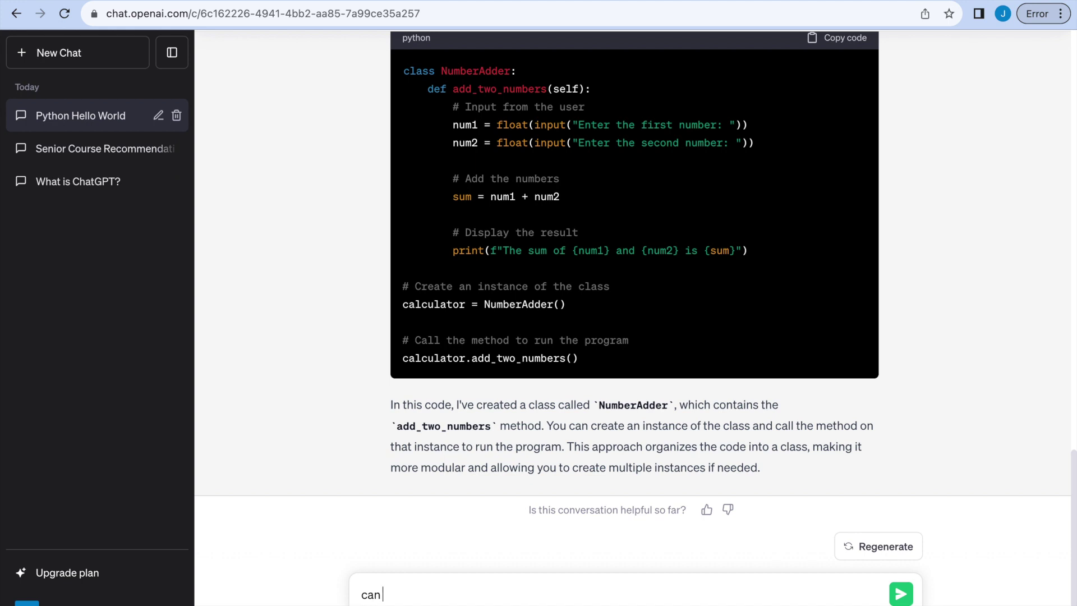
text( you explain it in further)
key(Return)
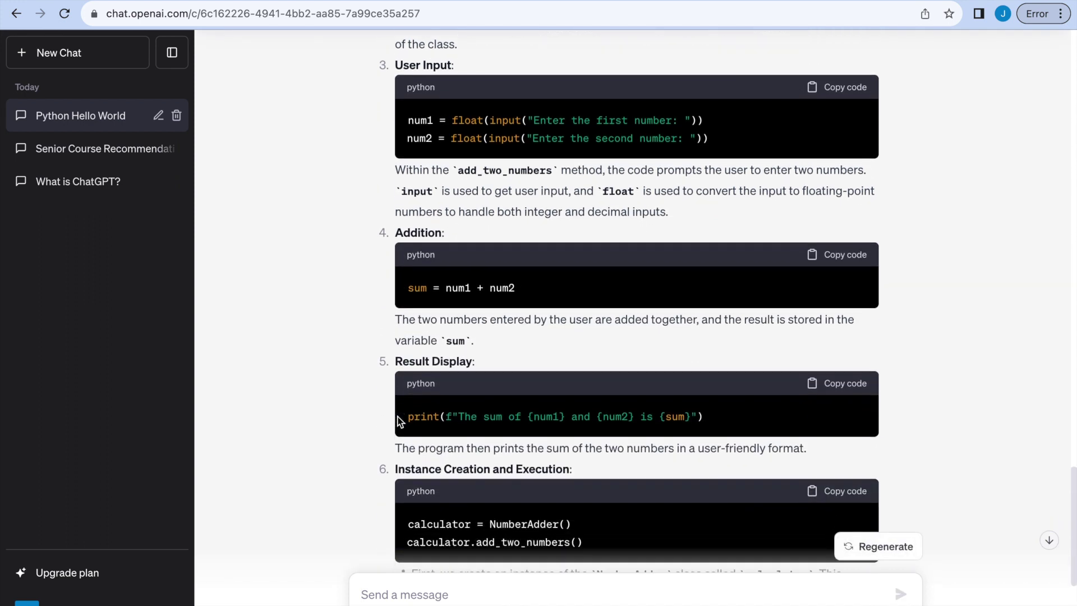
scroll(400, 421, down, 3)
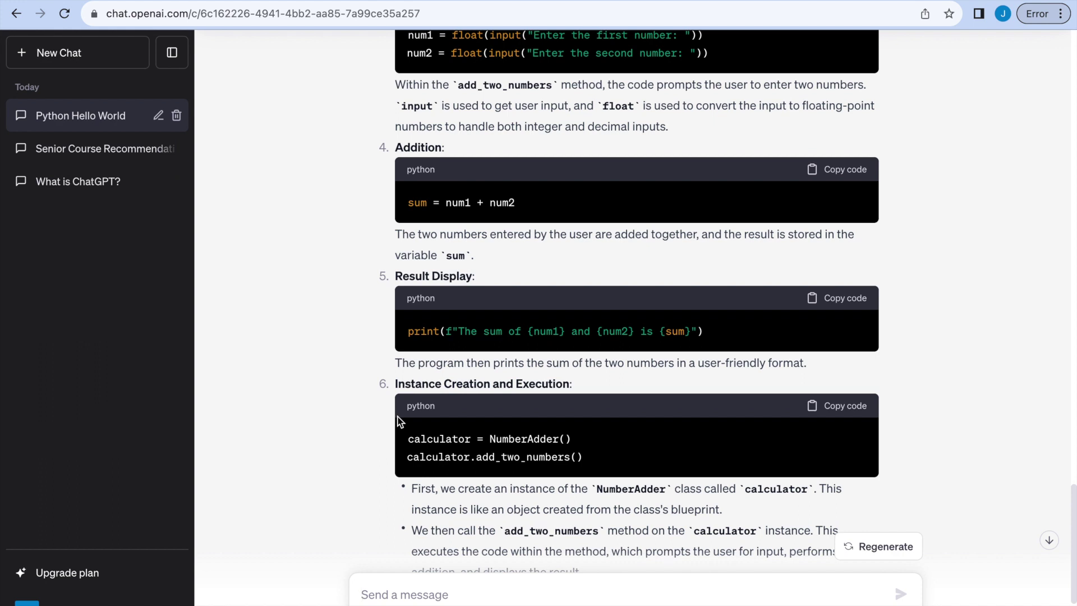
scroll(400, 421, down, 4)
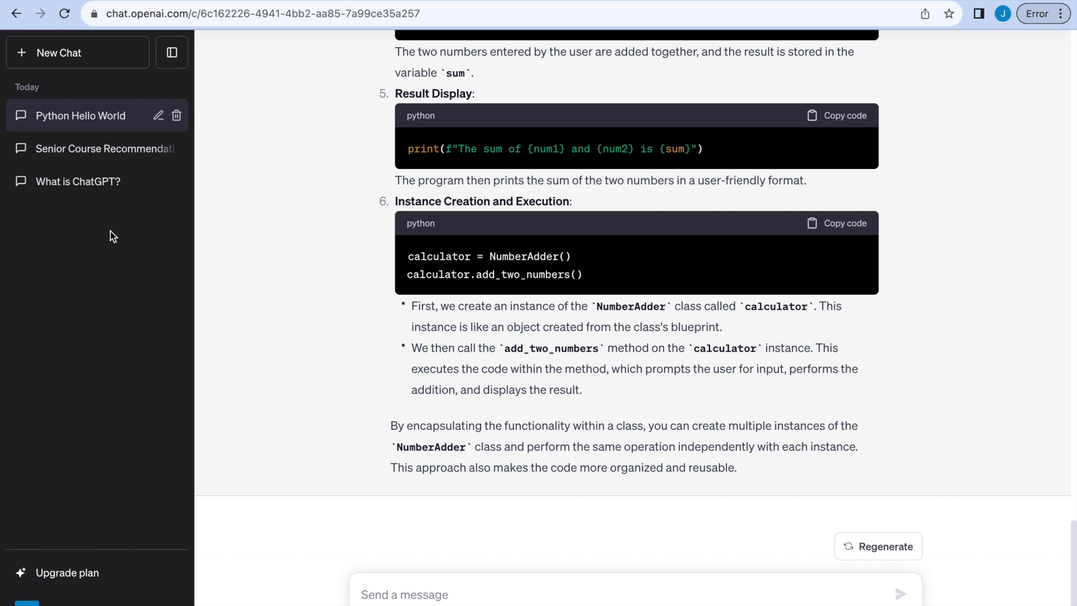
Revisit the earlier "What is ChatGPT?" chat, followed by the senior course recommendations chat
click(56, 182)
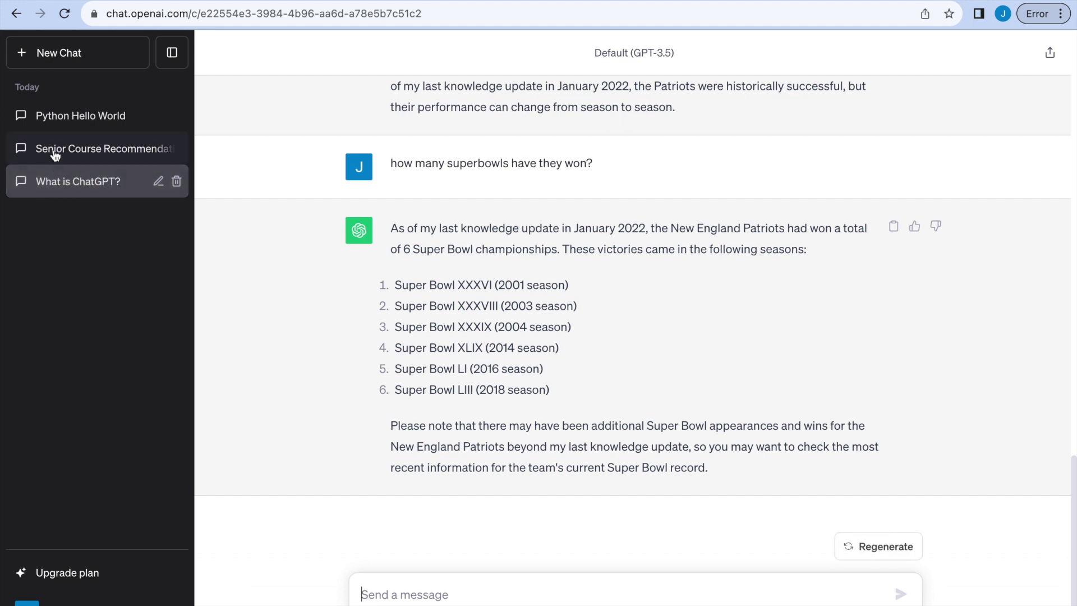
click(52, 152)
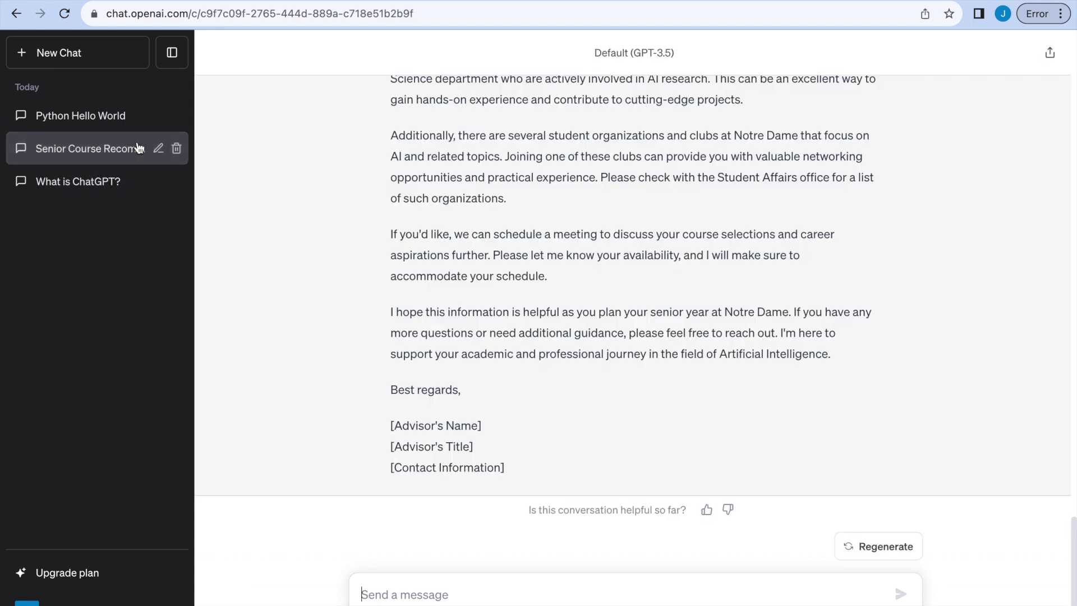